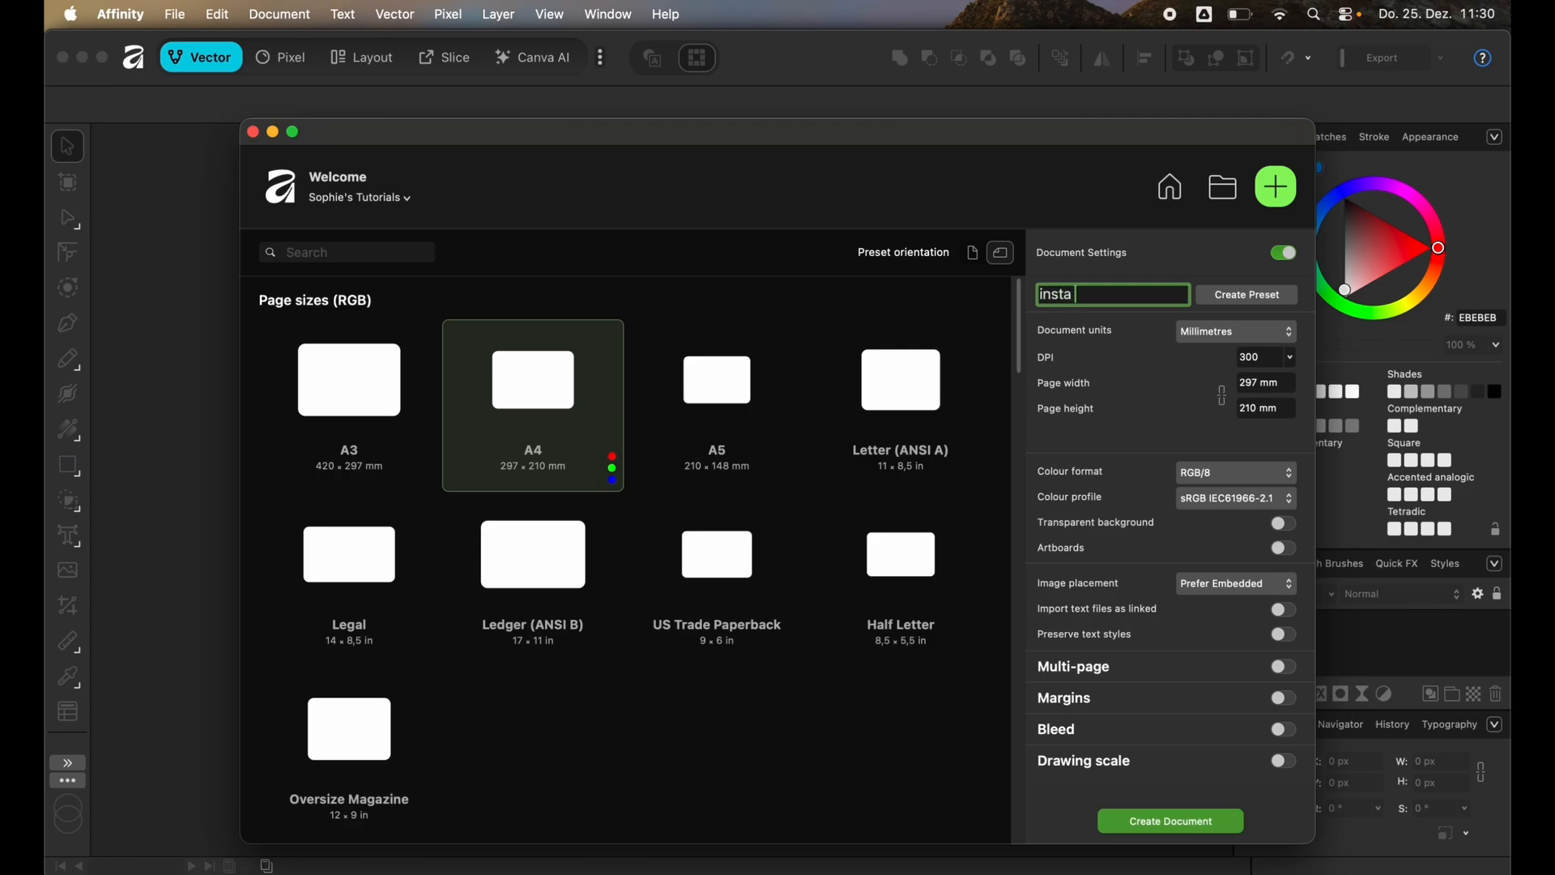
Step: Name the new document "insta Carousel" and set its units to pixels
text(arousel)
click(1235, 333)
click(1229, 190)
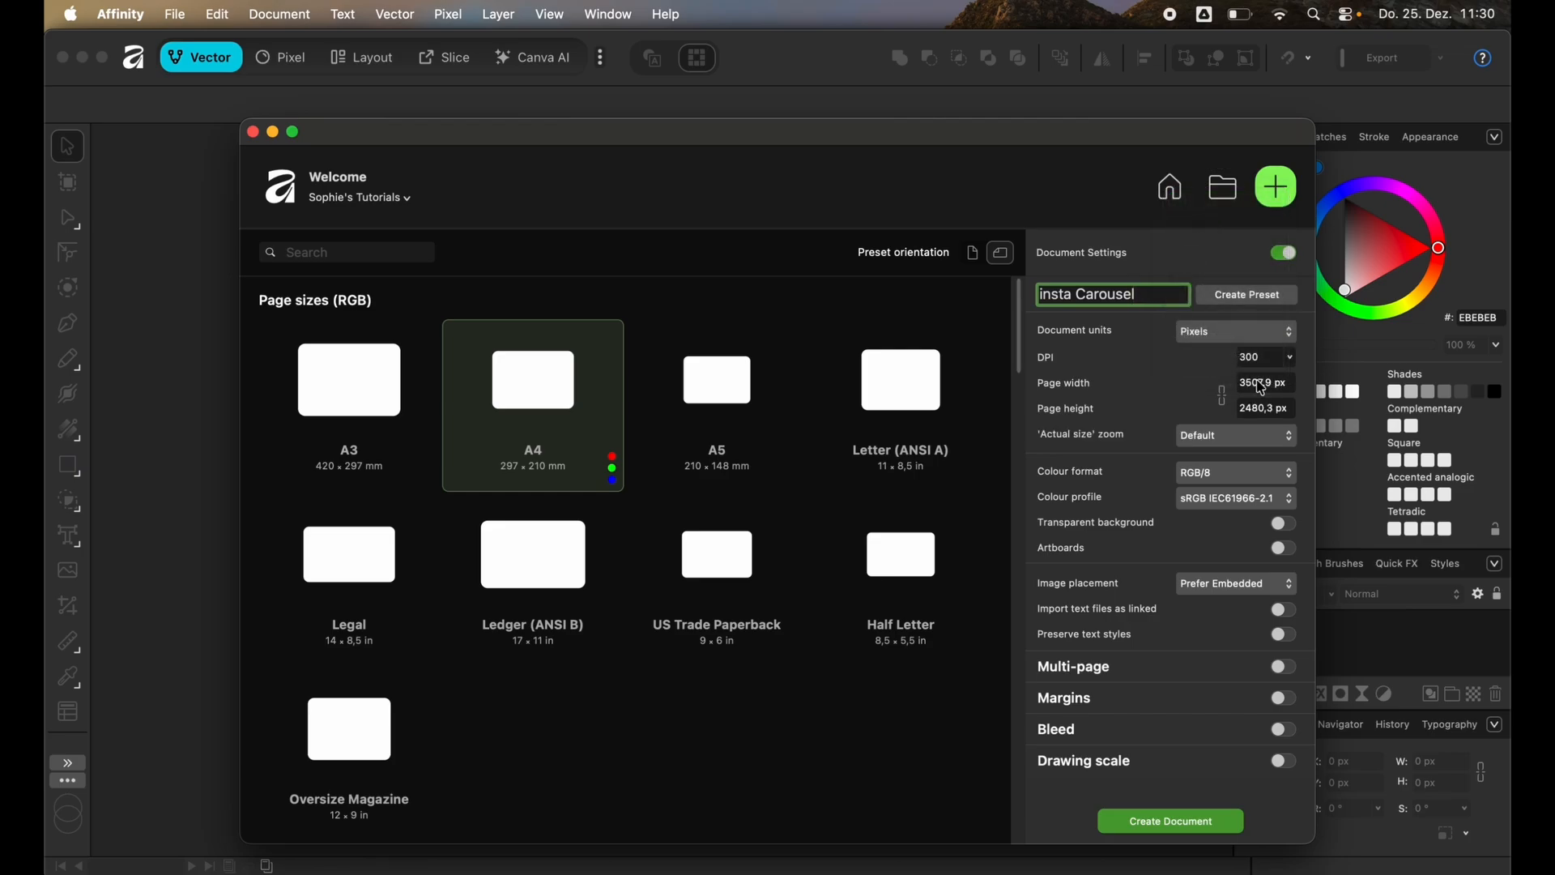
Step: Check the Instagram post formats in Canva in Safari, return to Affinity and set the page size to 1080 × 1080 px
click(204, 868)
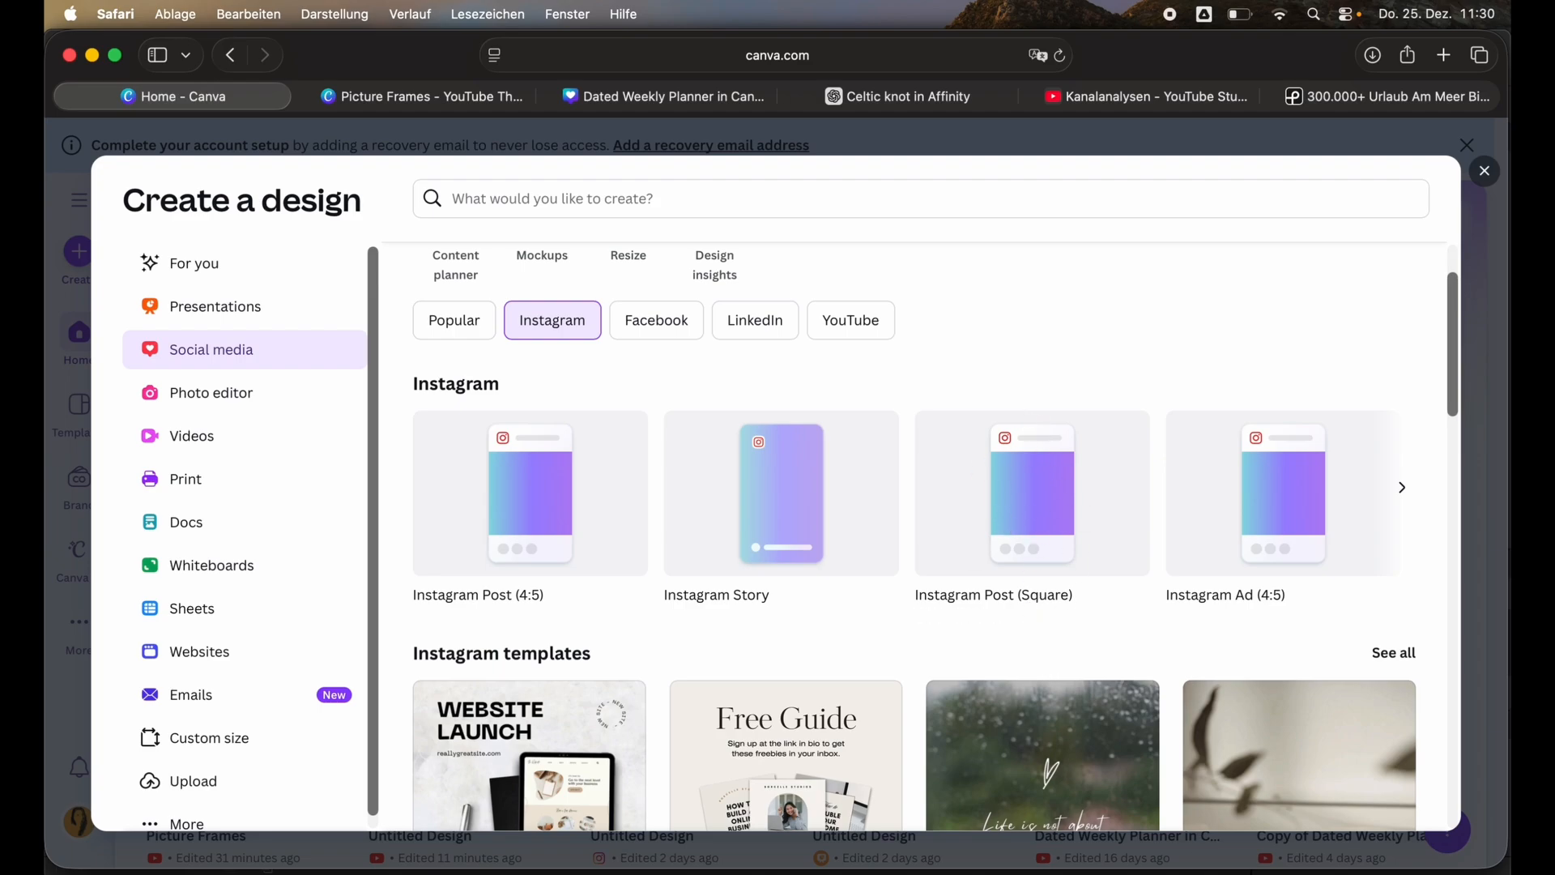
click(1232, 873)
double_click(1269, 383)
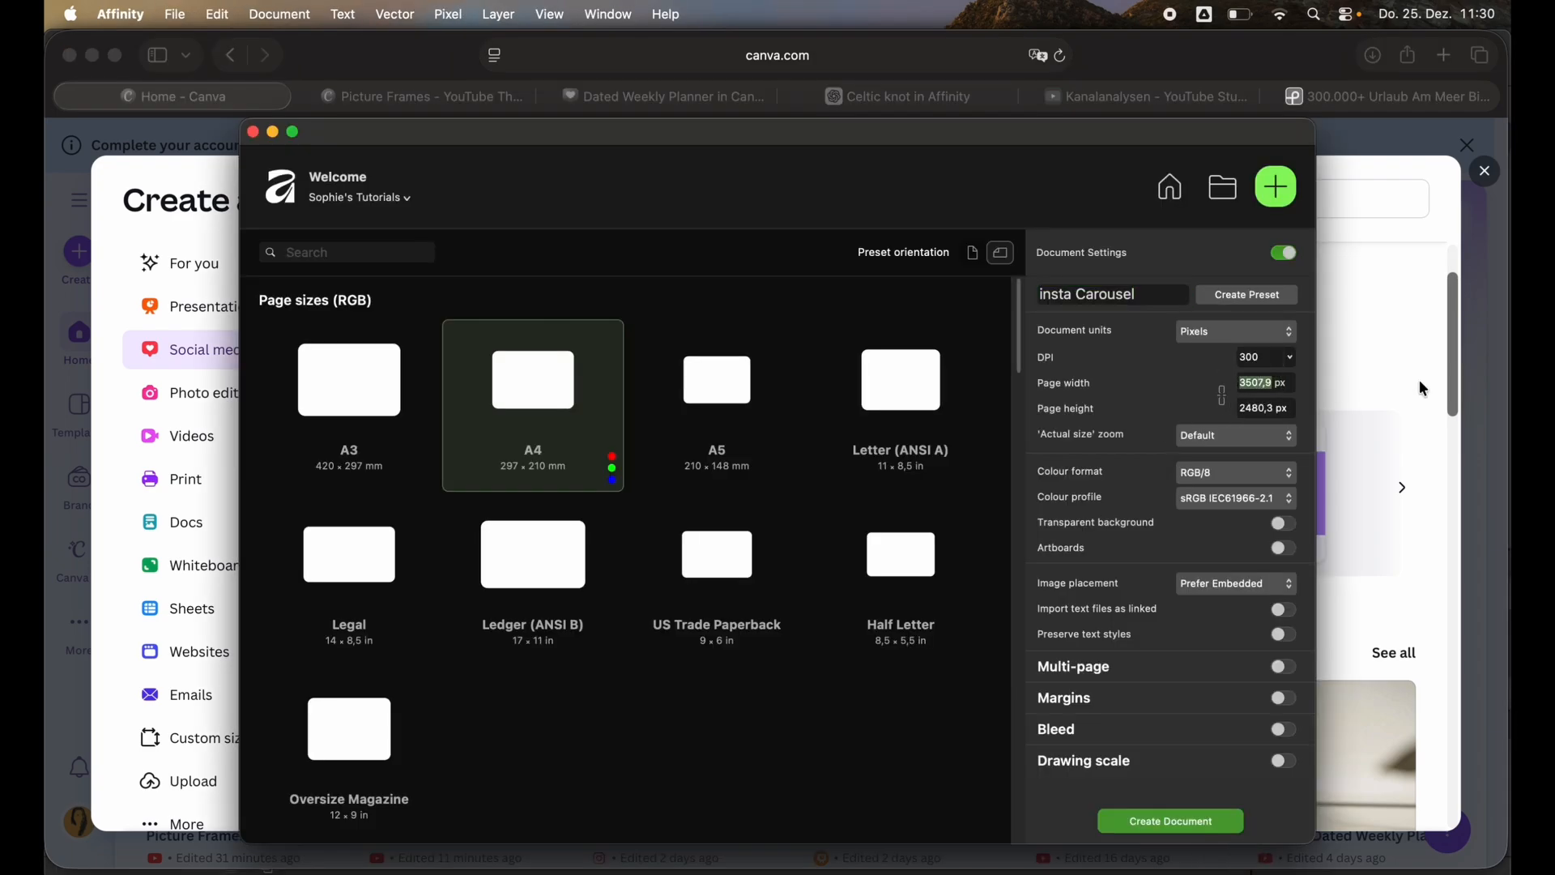
text(1080)
key(Tab)
text(1)
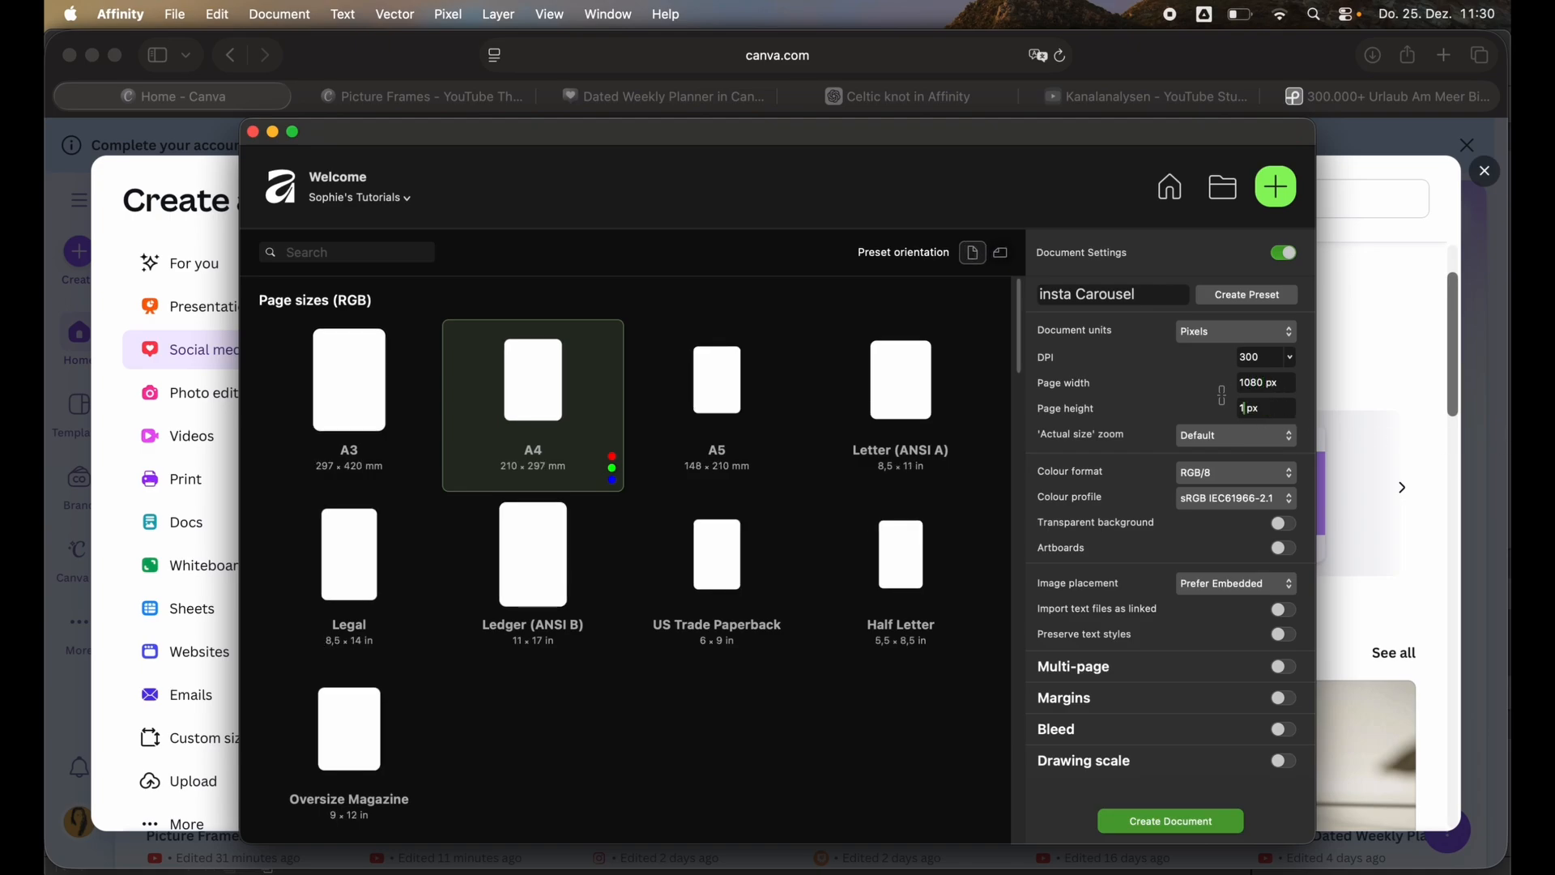
text(080)
Step: Multiply the 1080 px page width by 4 so the page fits four carousel images side by side
click(1262, 382)
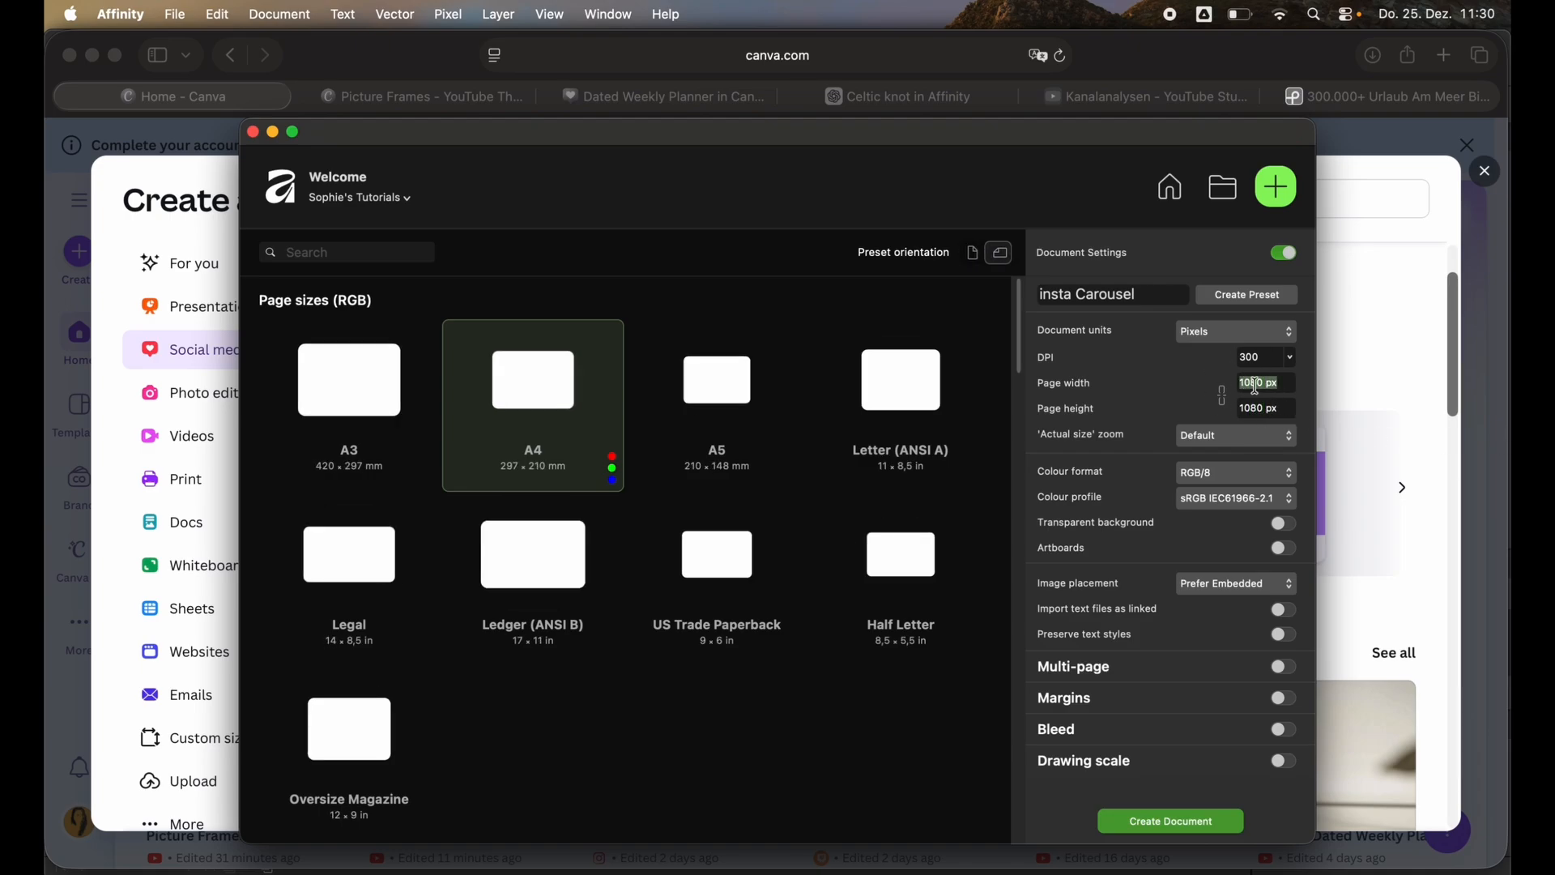
click(1263, 382)
text(*)
text(4)
key(Tab)
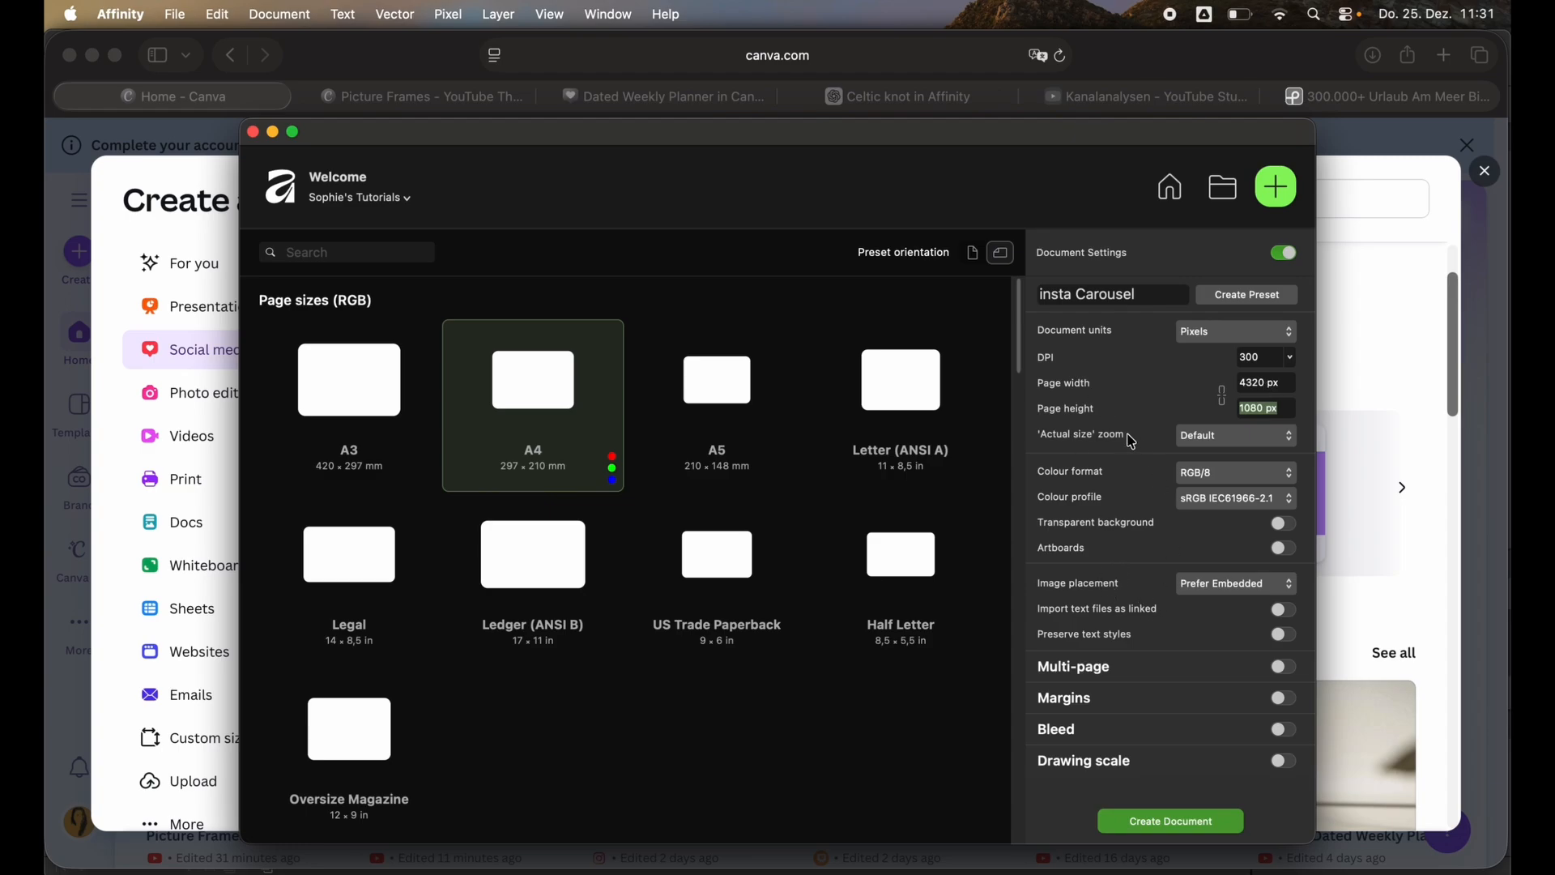
Step: Extend the name to "insta Carousel 4Pic", save the settings as a preset and create the document
click(1167, 294)
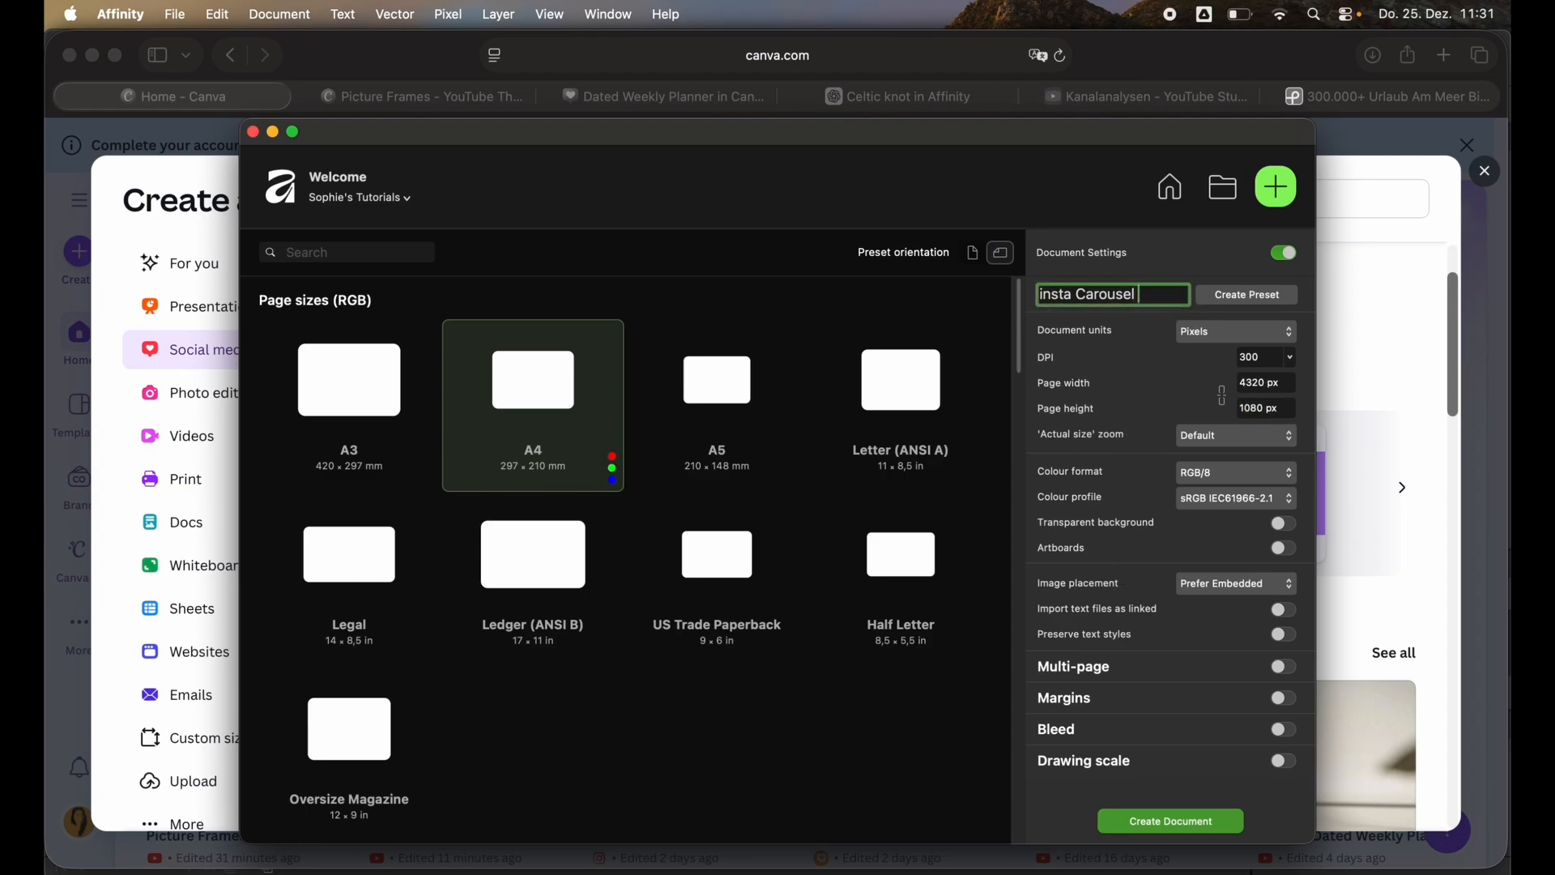
text(4Pic)
click(1229, 306)
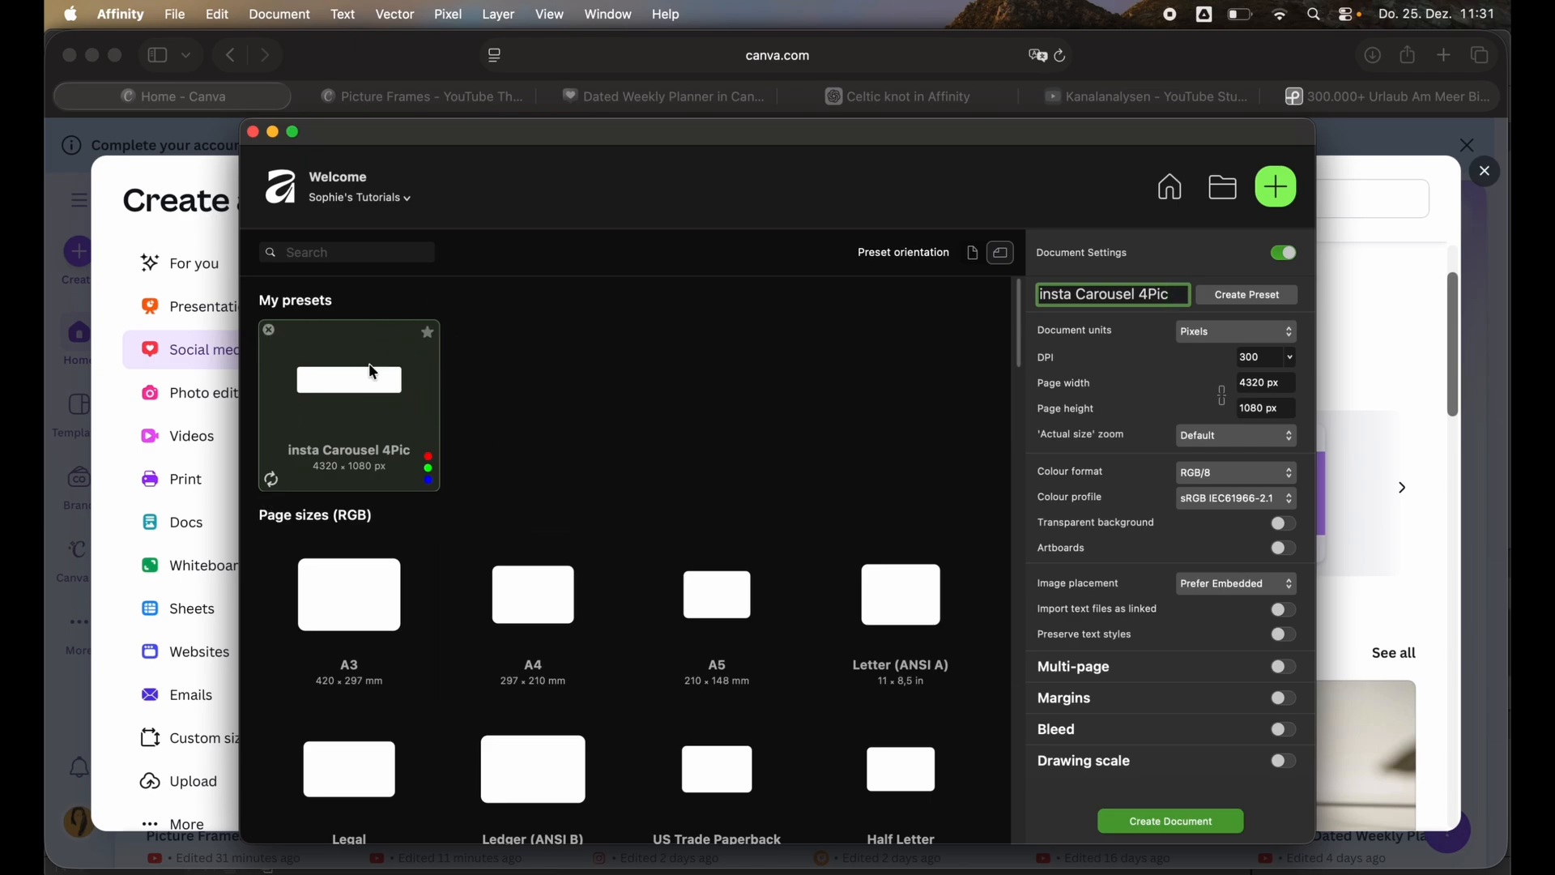
click(1171, 822)
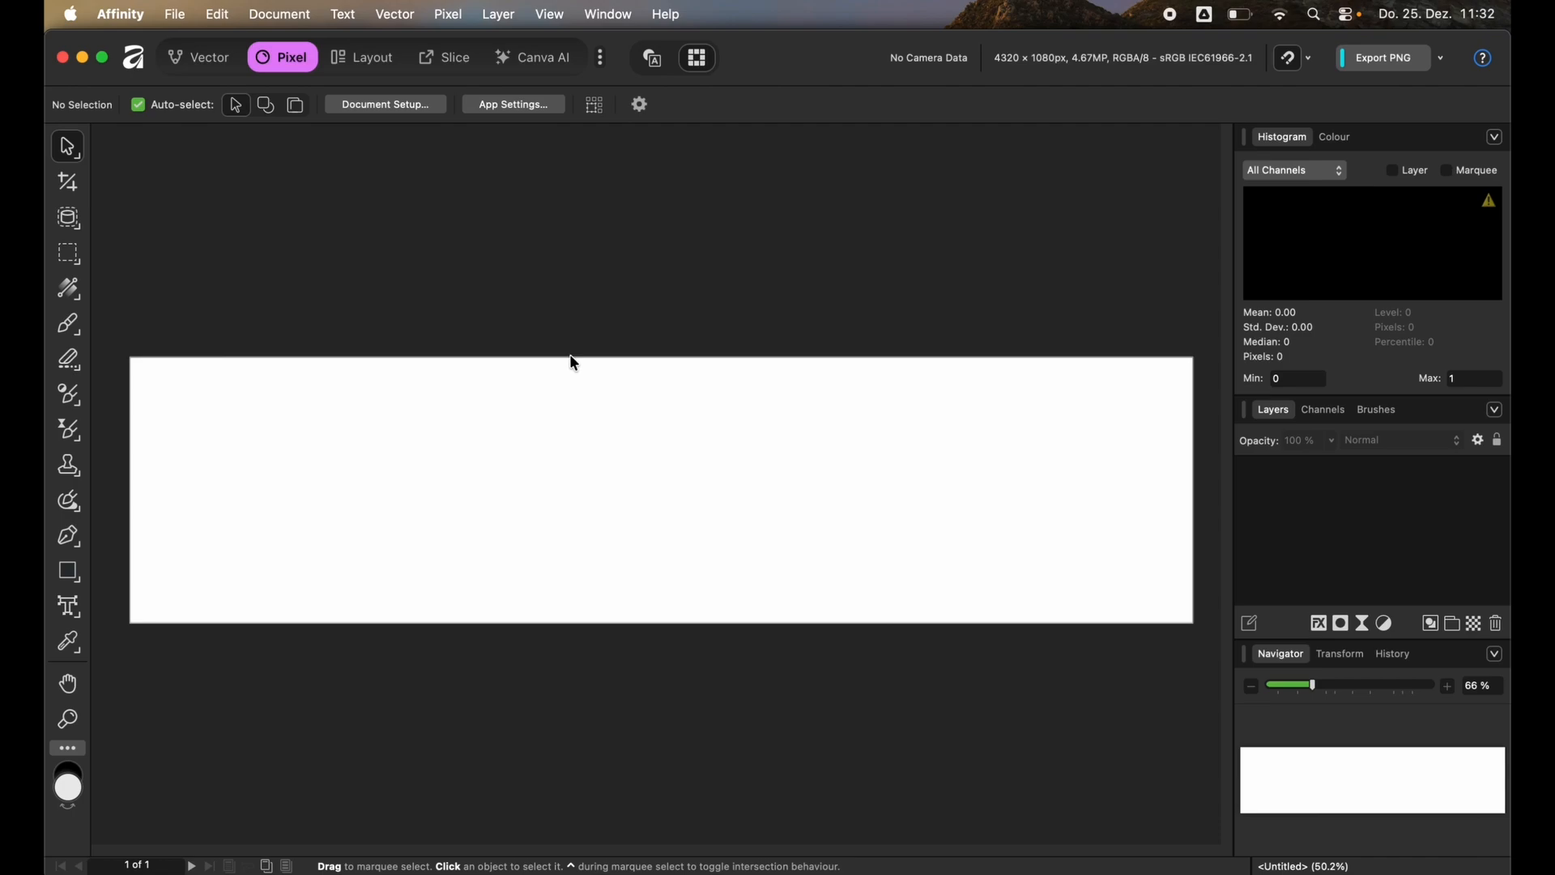
Step: Divide the page with column guides, using 4 columns and a 0 px gutter
click(554, 18)
click(587, 280)
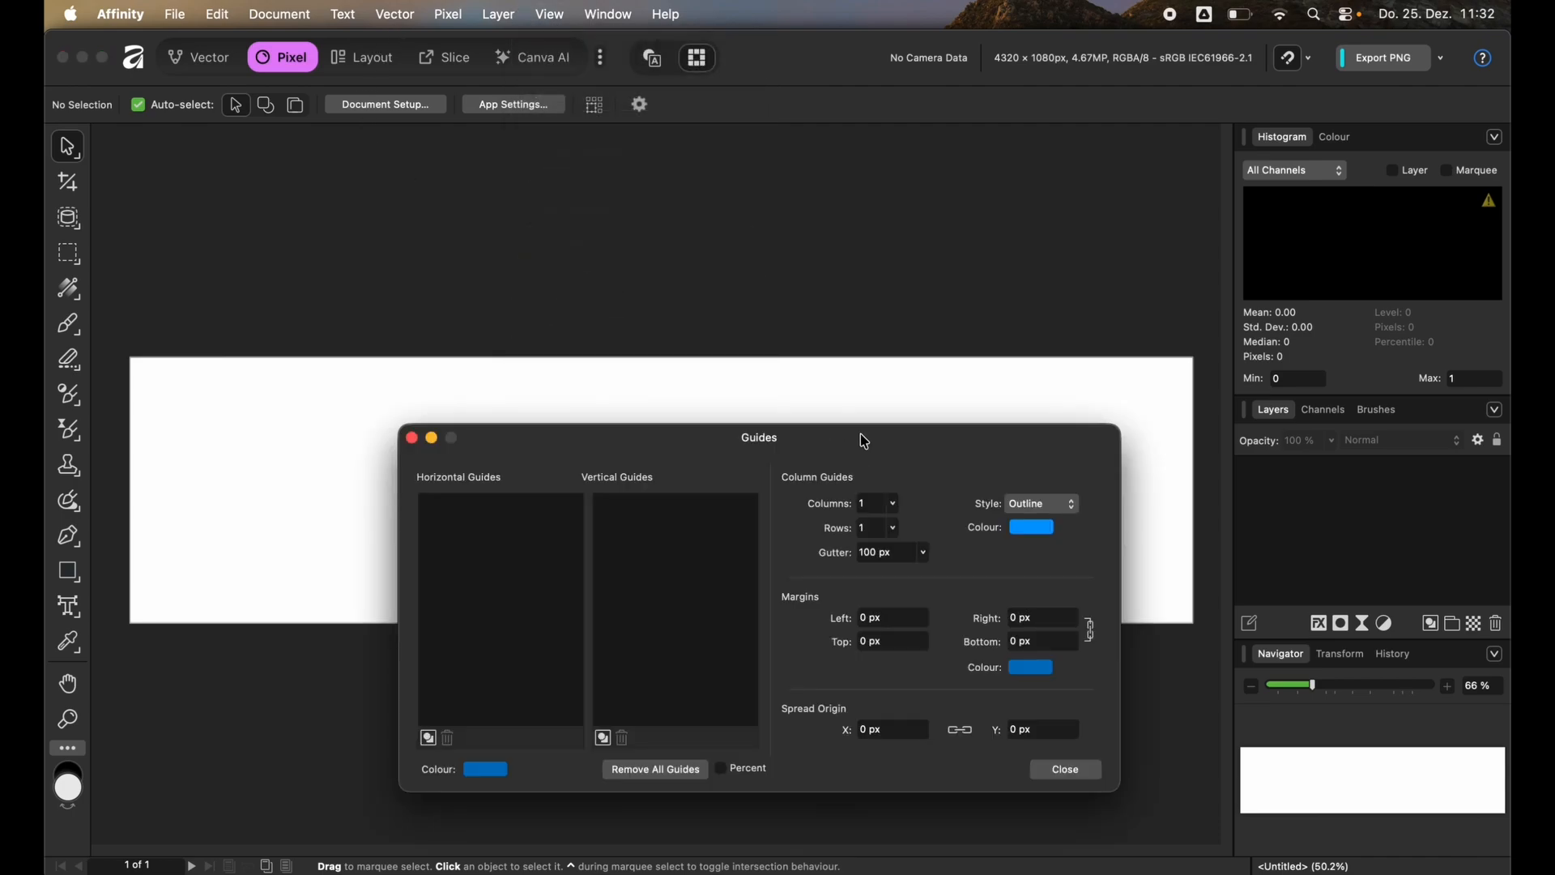
drag(861, 438, 819, 283)
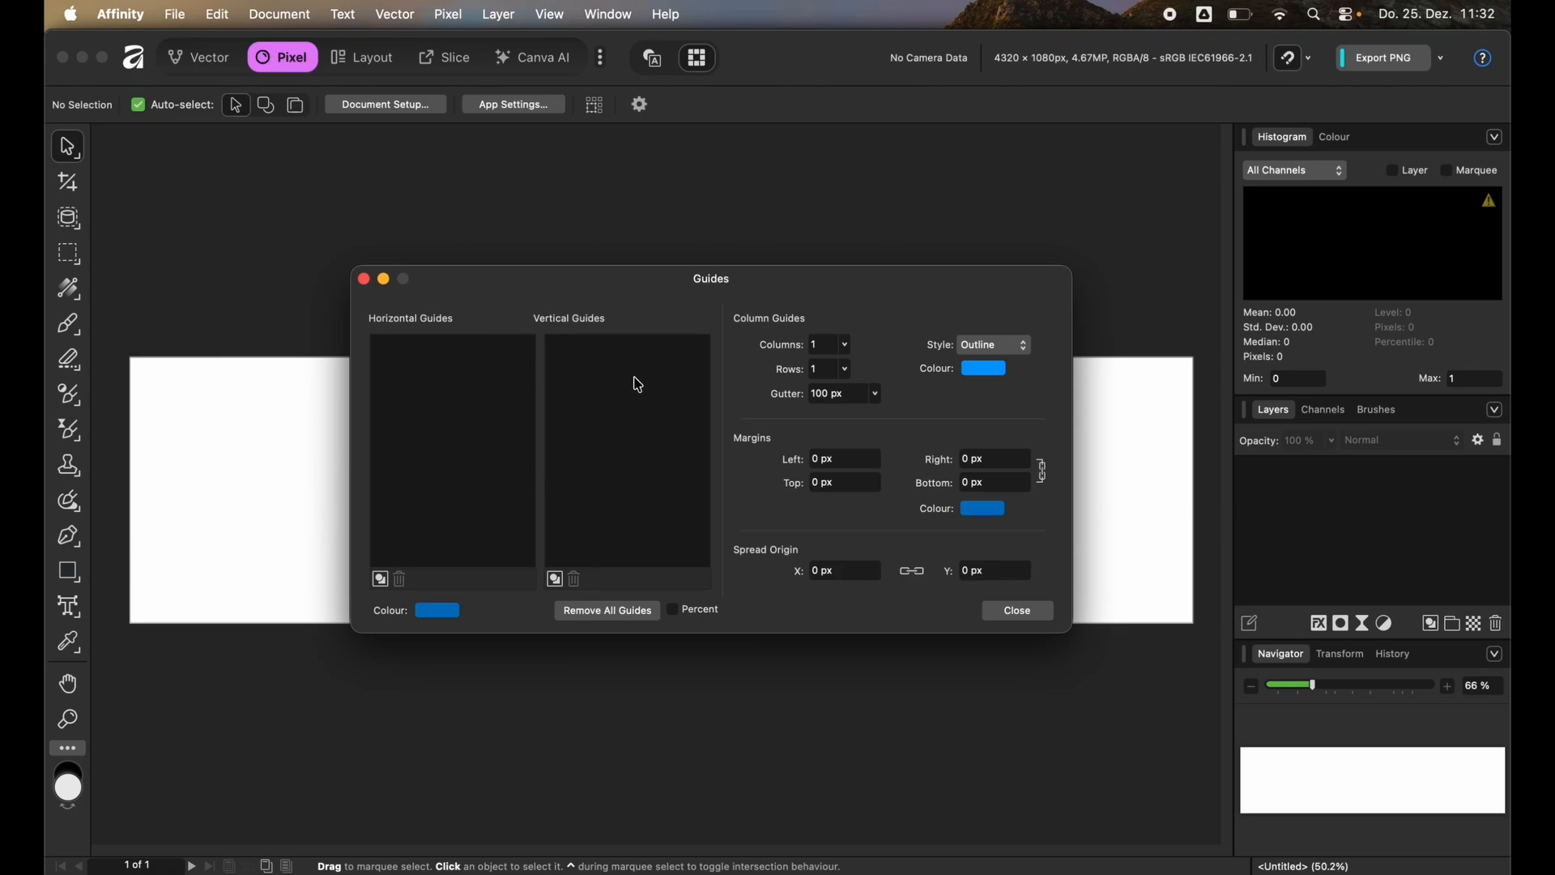
drag(838, 293, 870, 517)
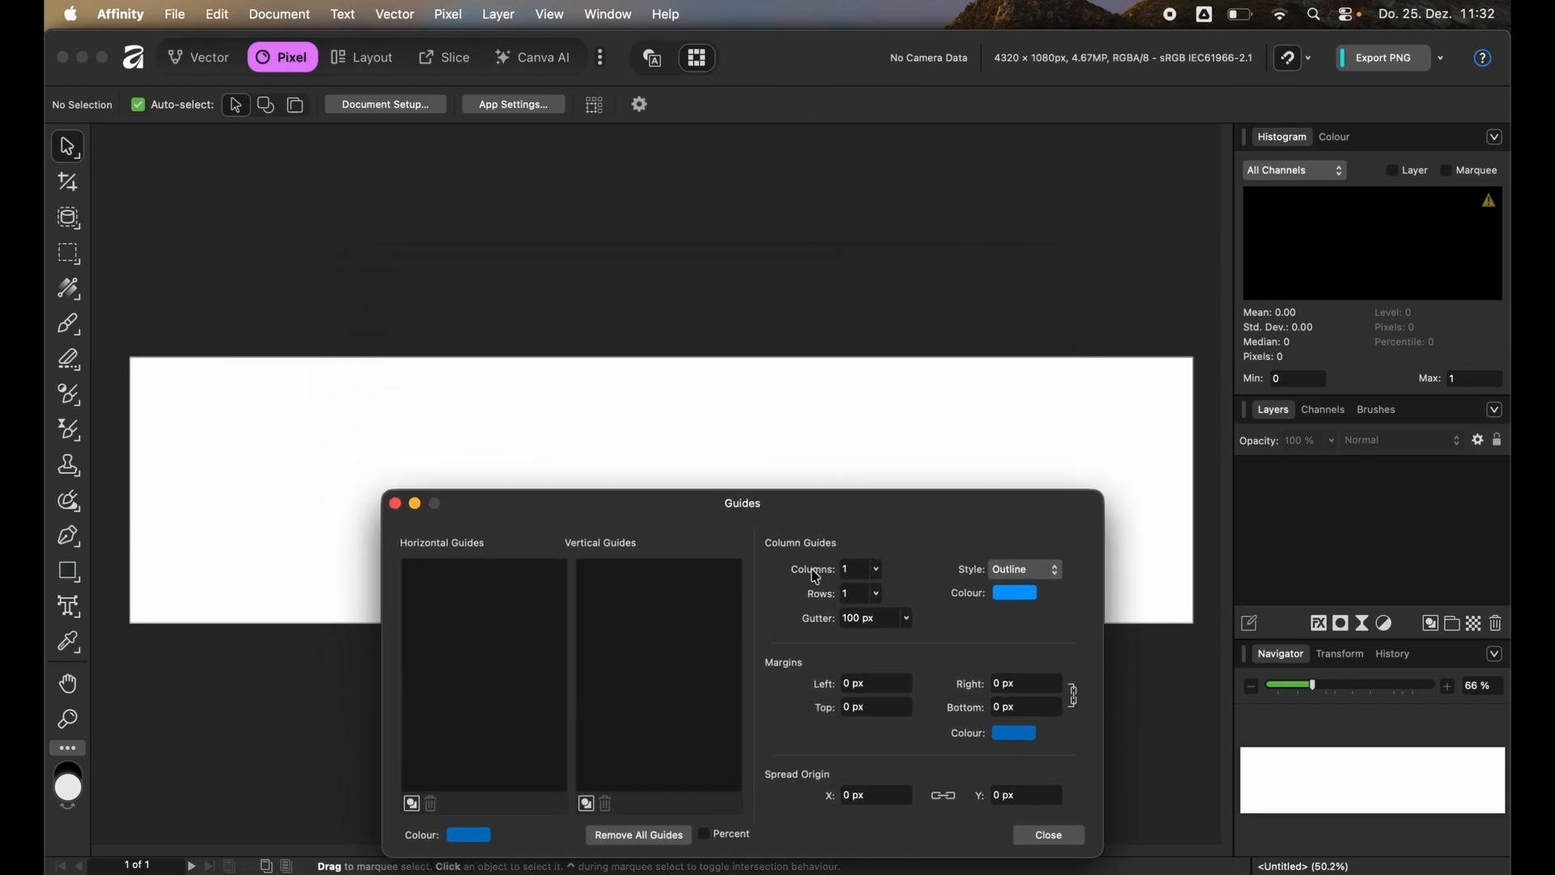
click(881, 573)
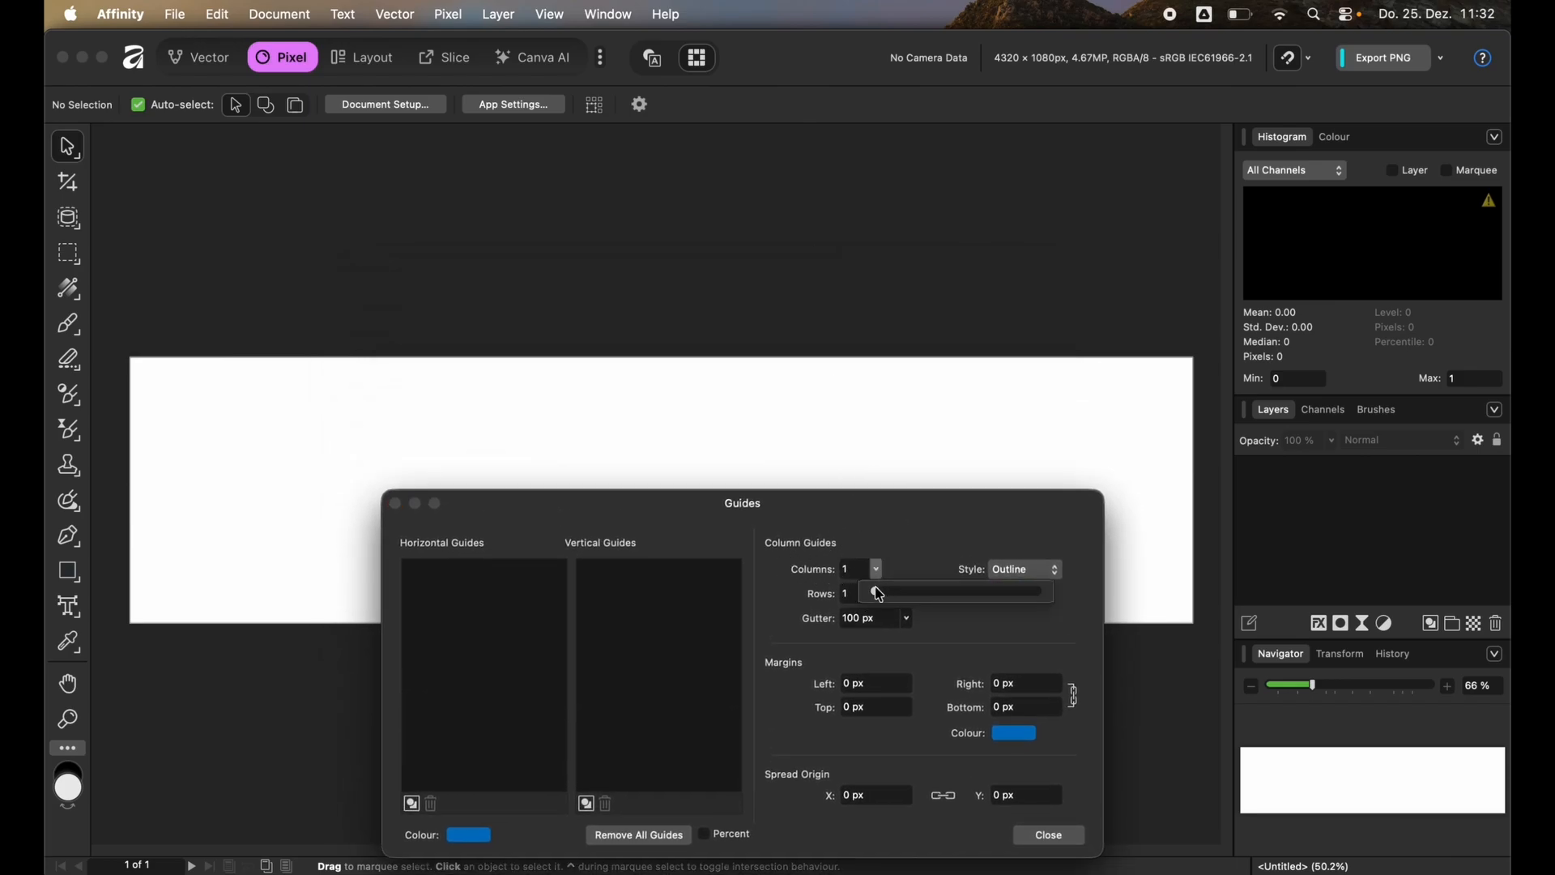
drag(880, 596, 849, 597)
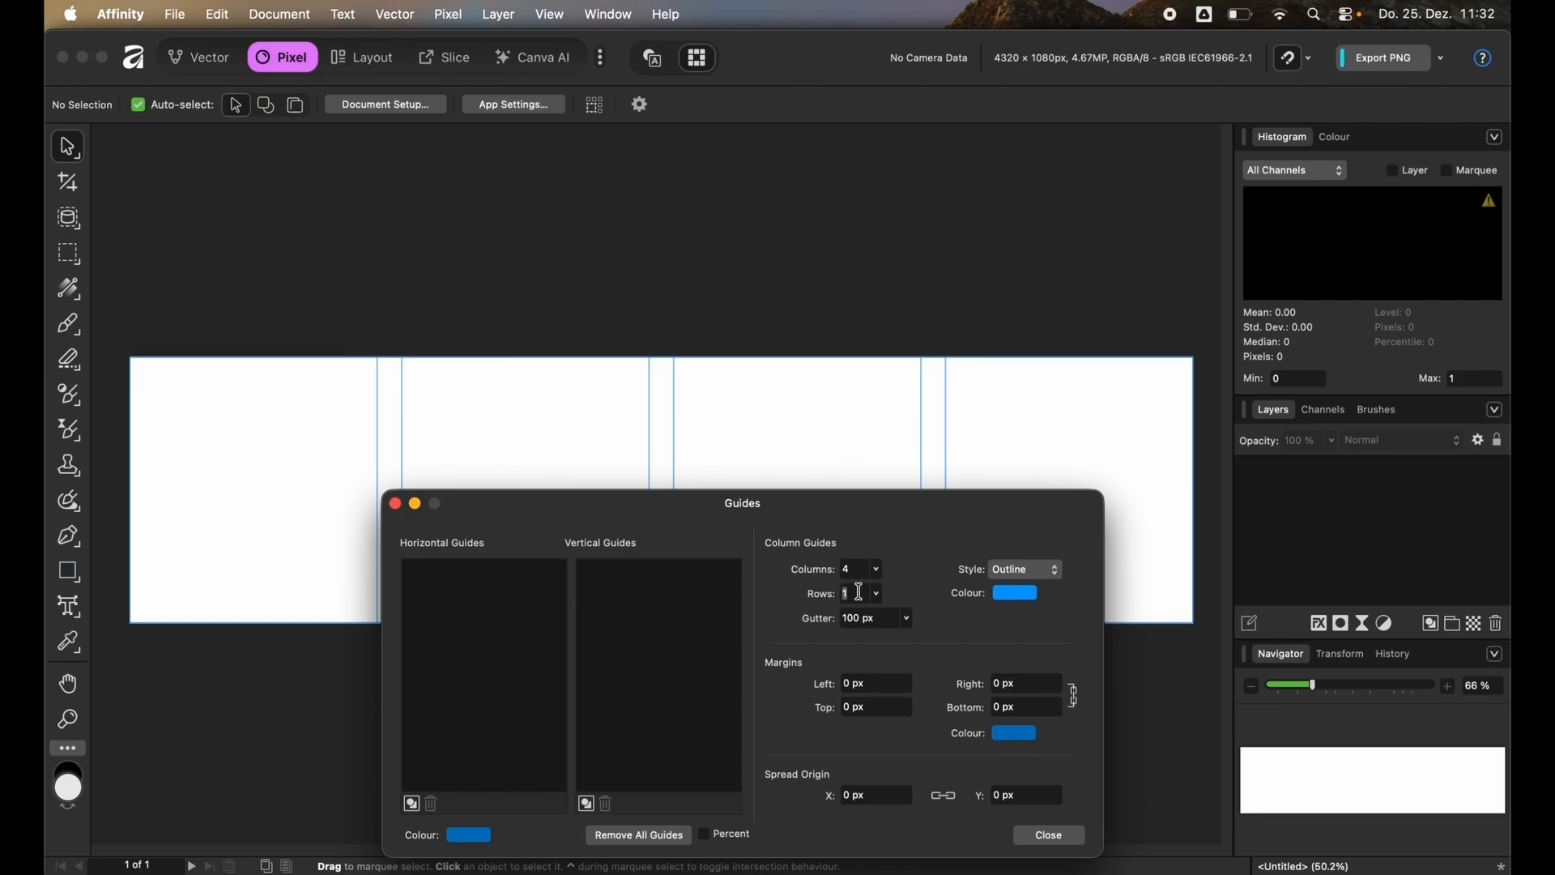
click(908, 620)
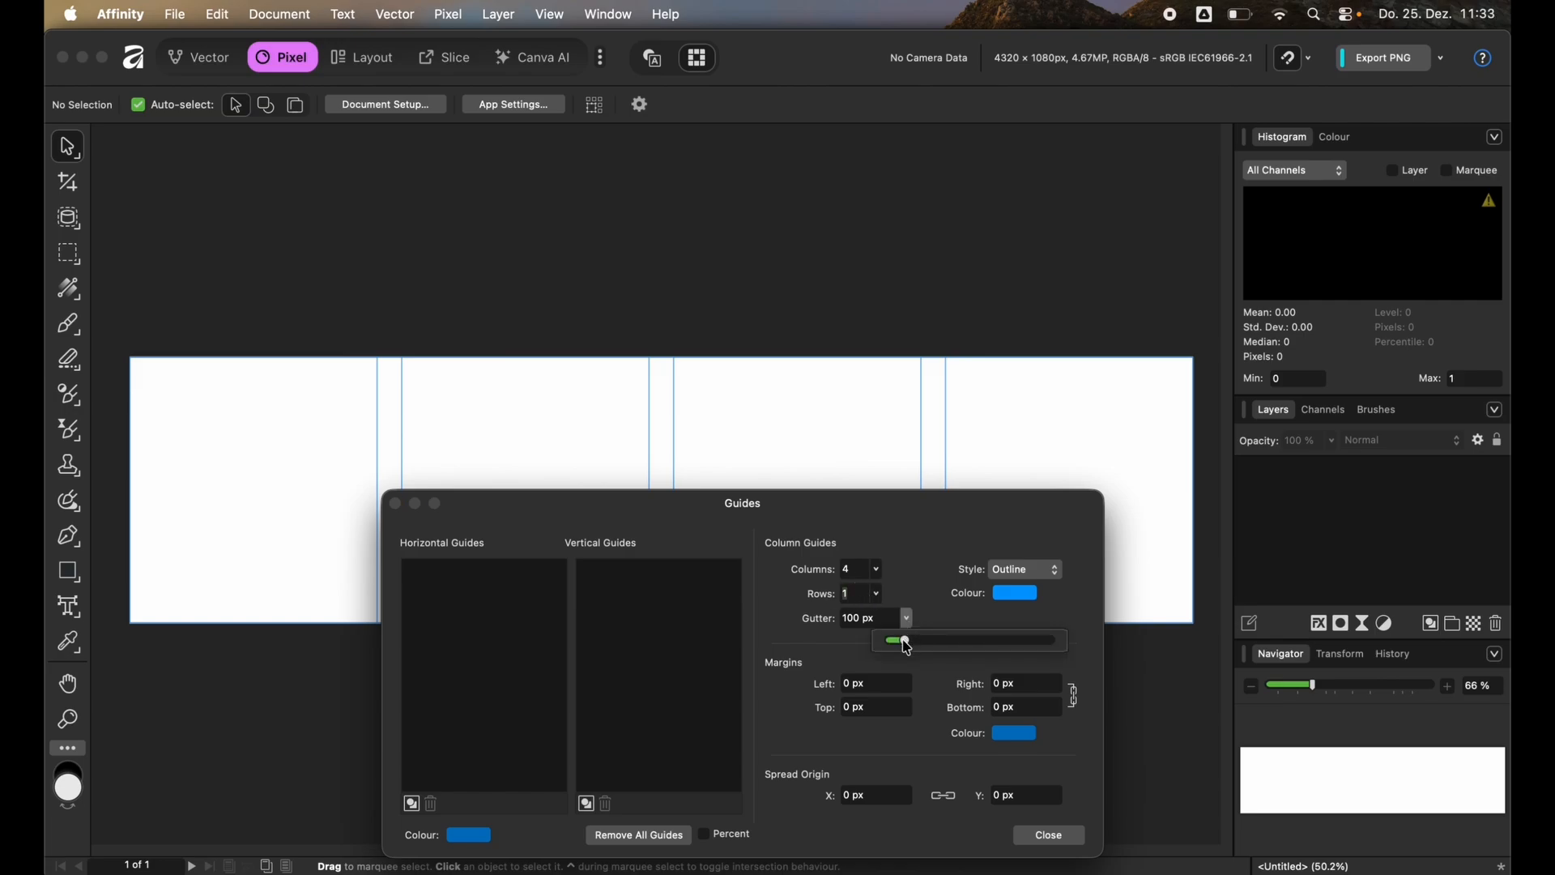
drag(908, 645, 771, 639)
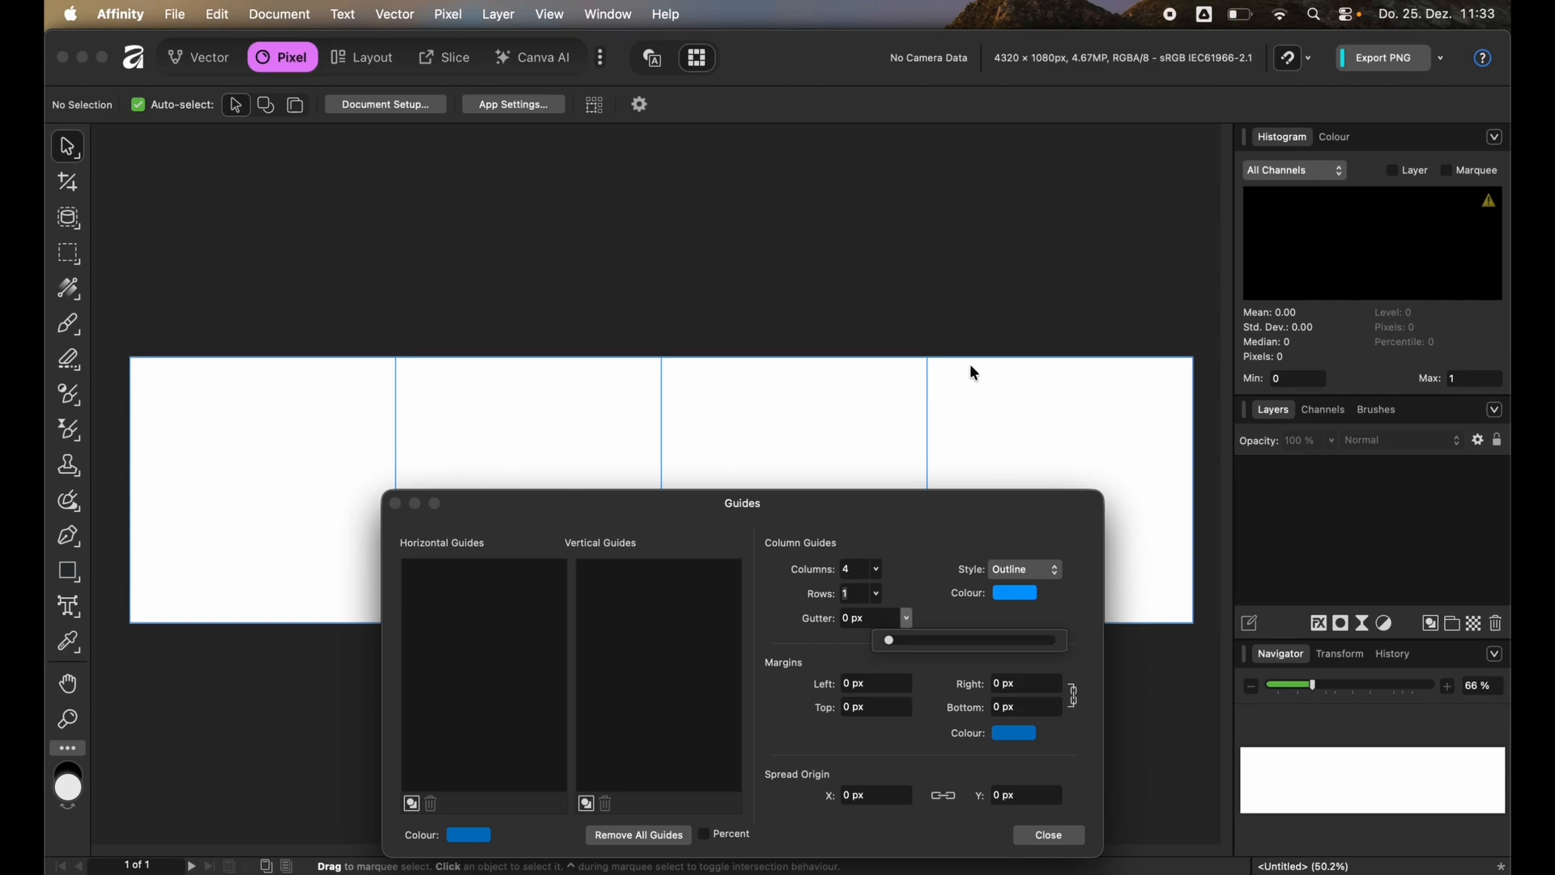
Step: Try the Filled style for the column guides and return them to Outline
click(1064, 576)
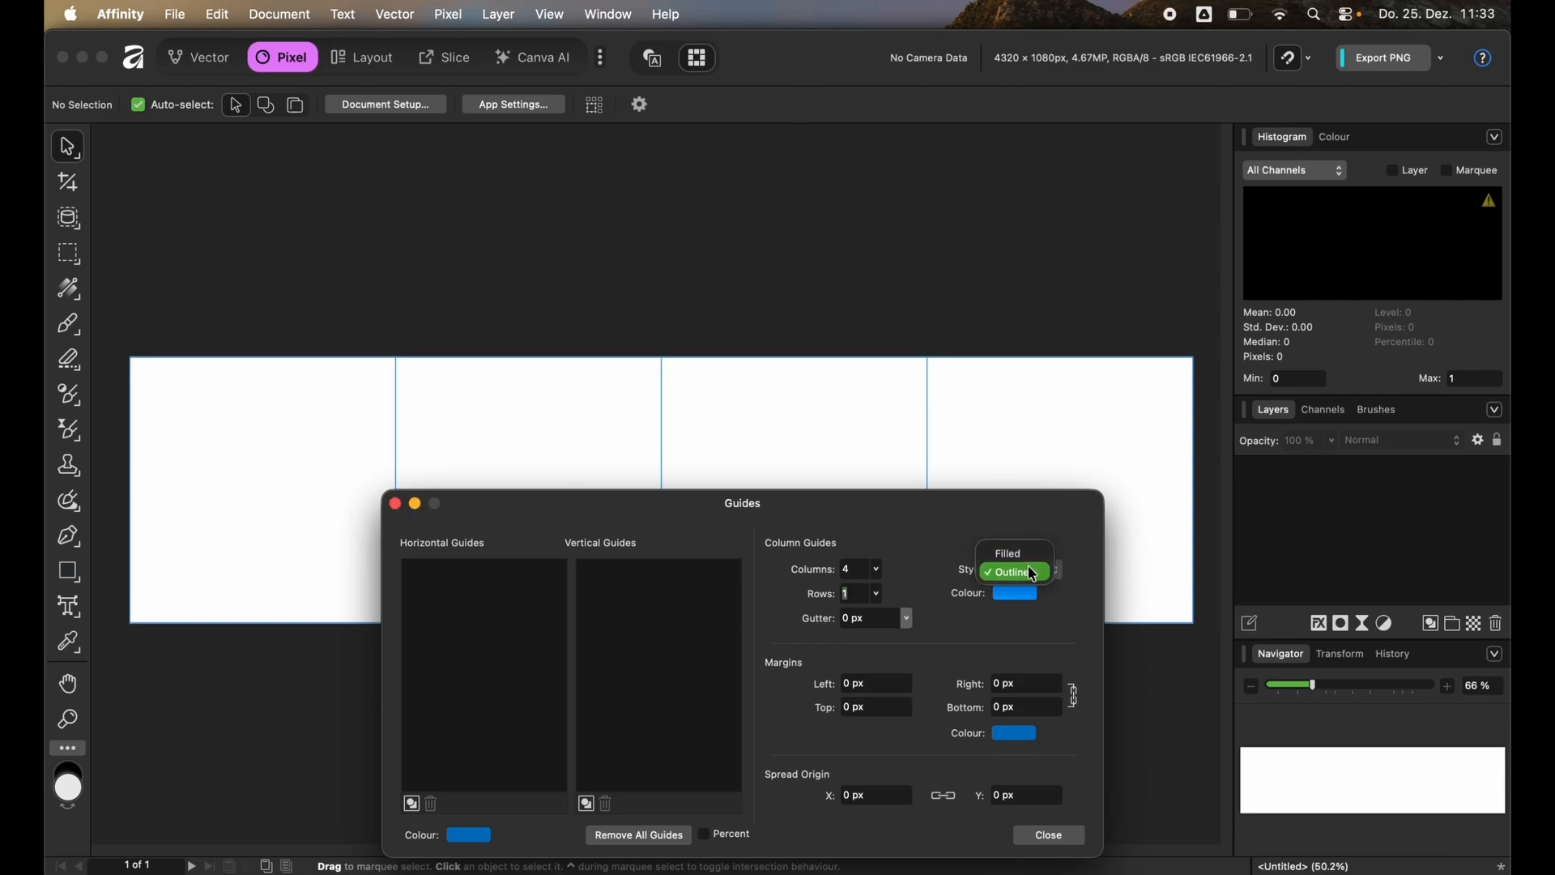
click(1027, 554)
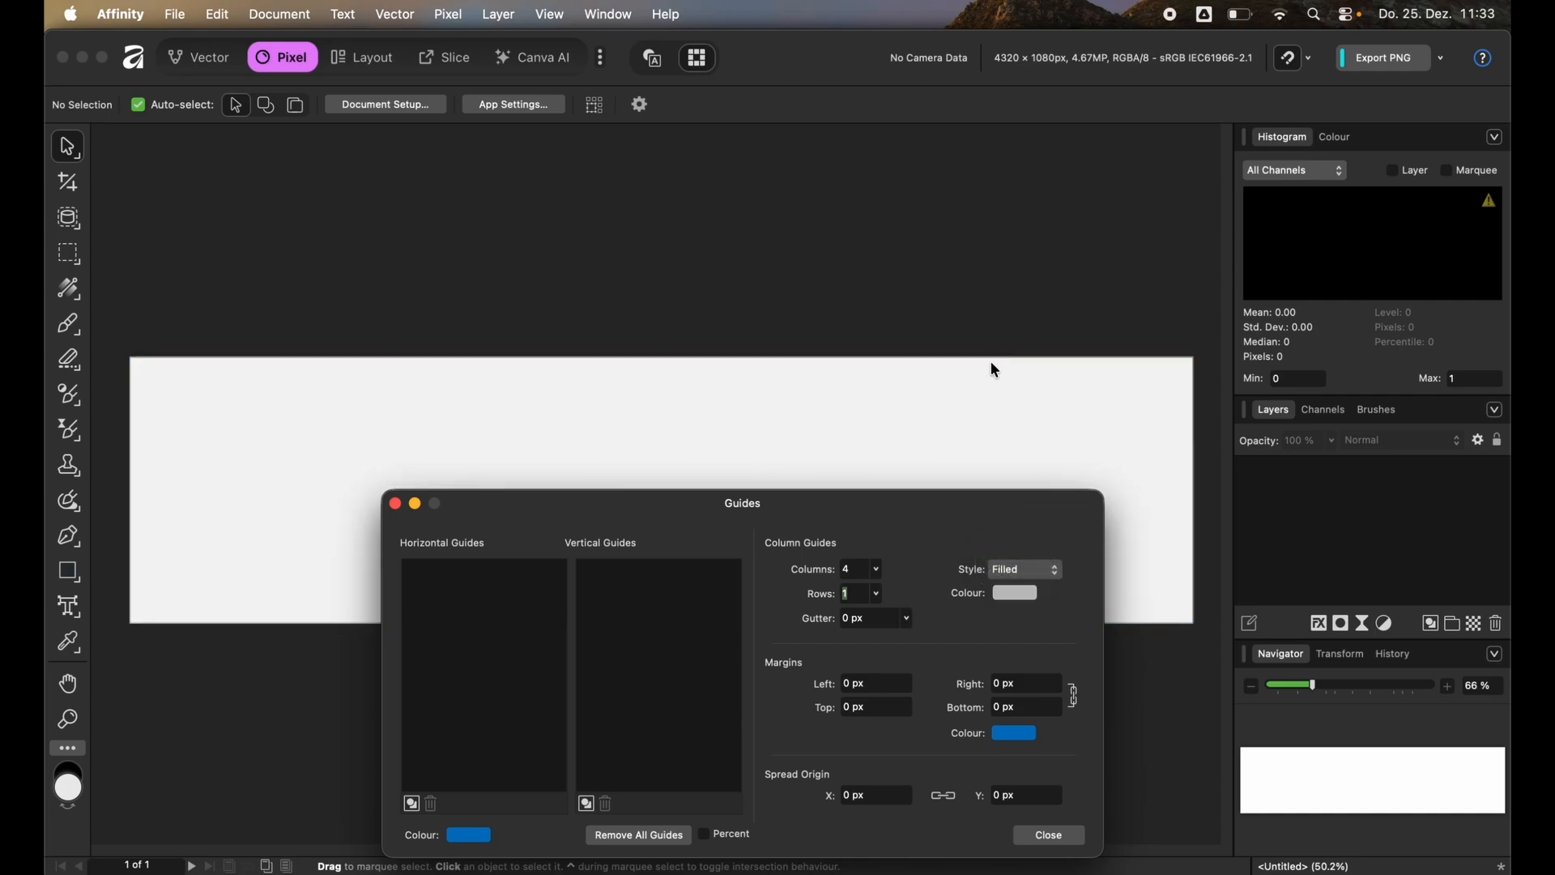
click(1061, 574)
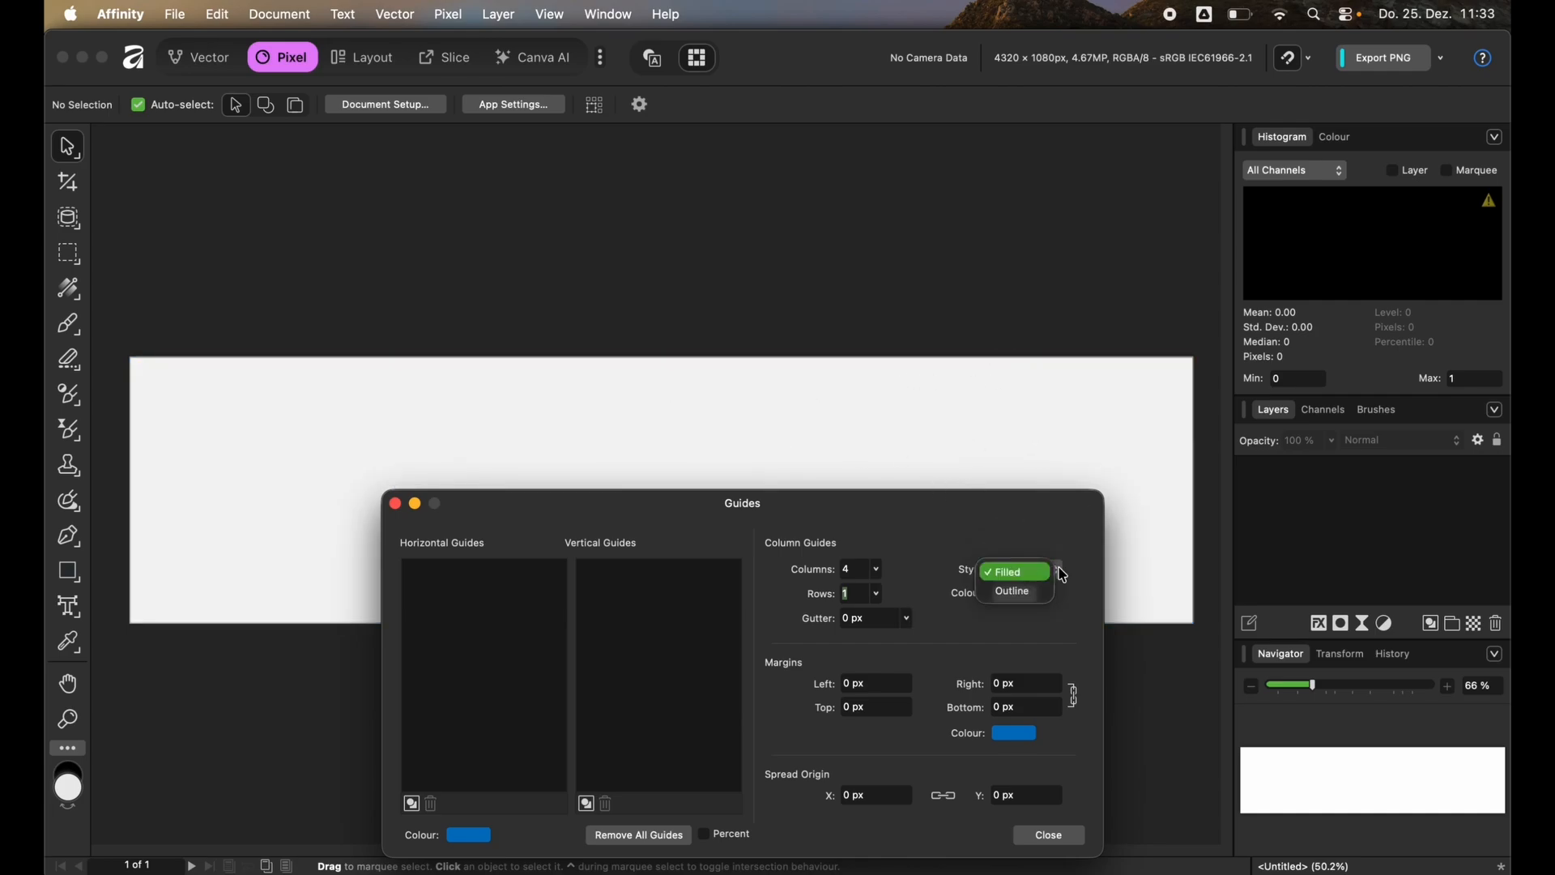
click(1015, 589)
Step: Look at the column guides' colour options and close the Guides dialog
click(1017, 594)
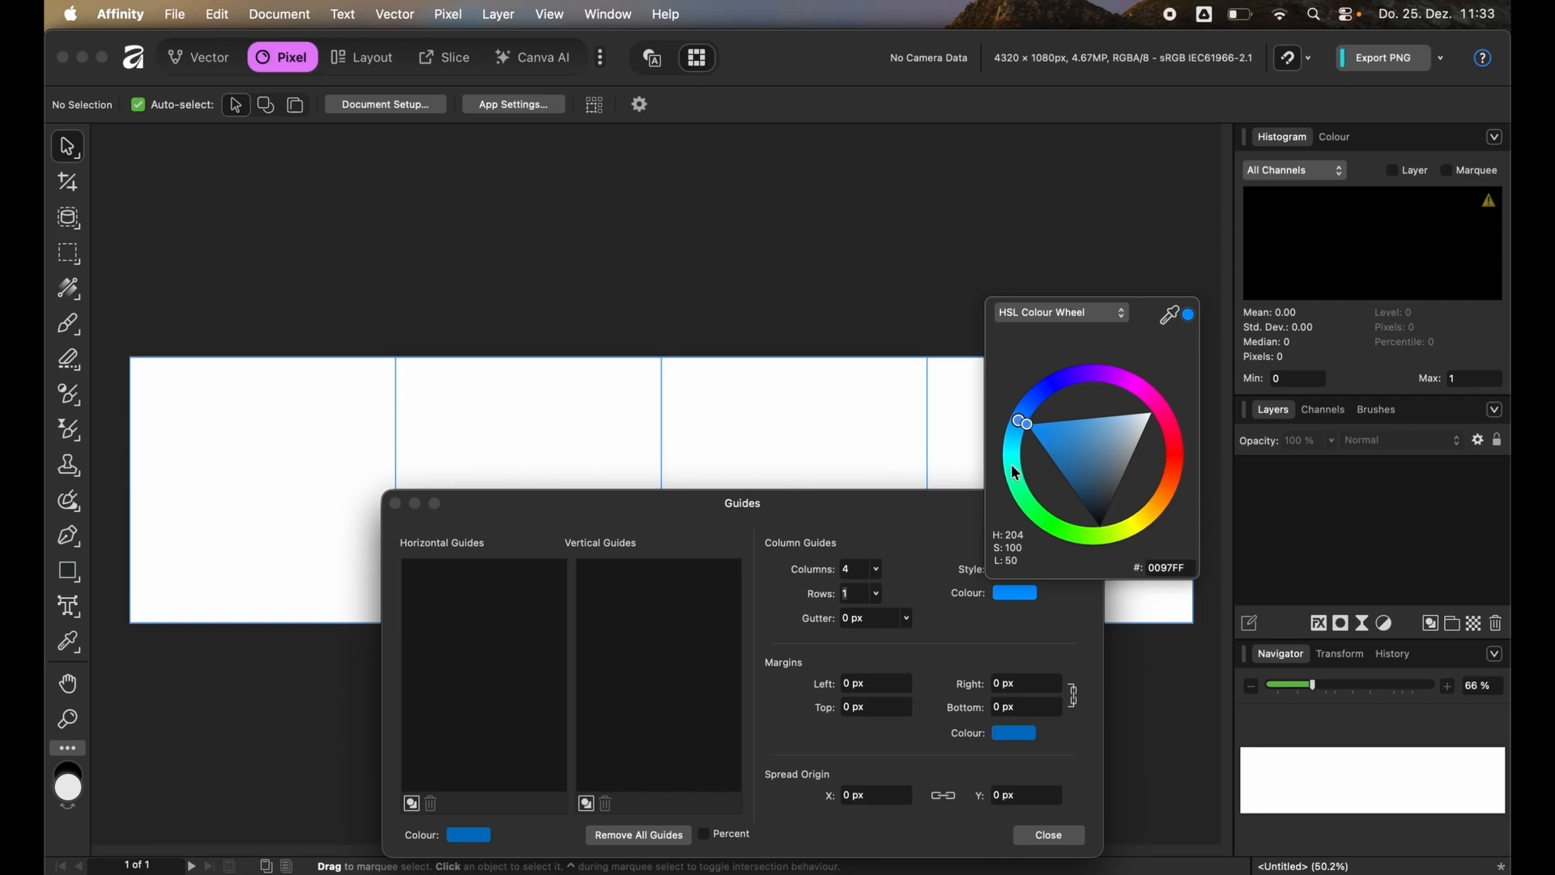
drag(916, 520, 875, 375)
click(1023, 708)
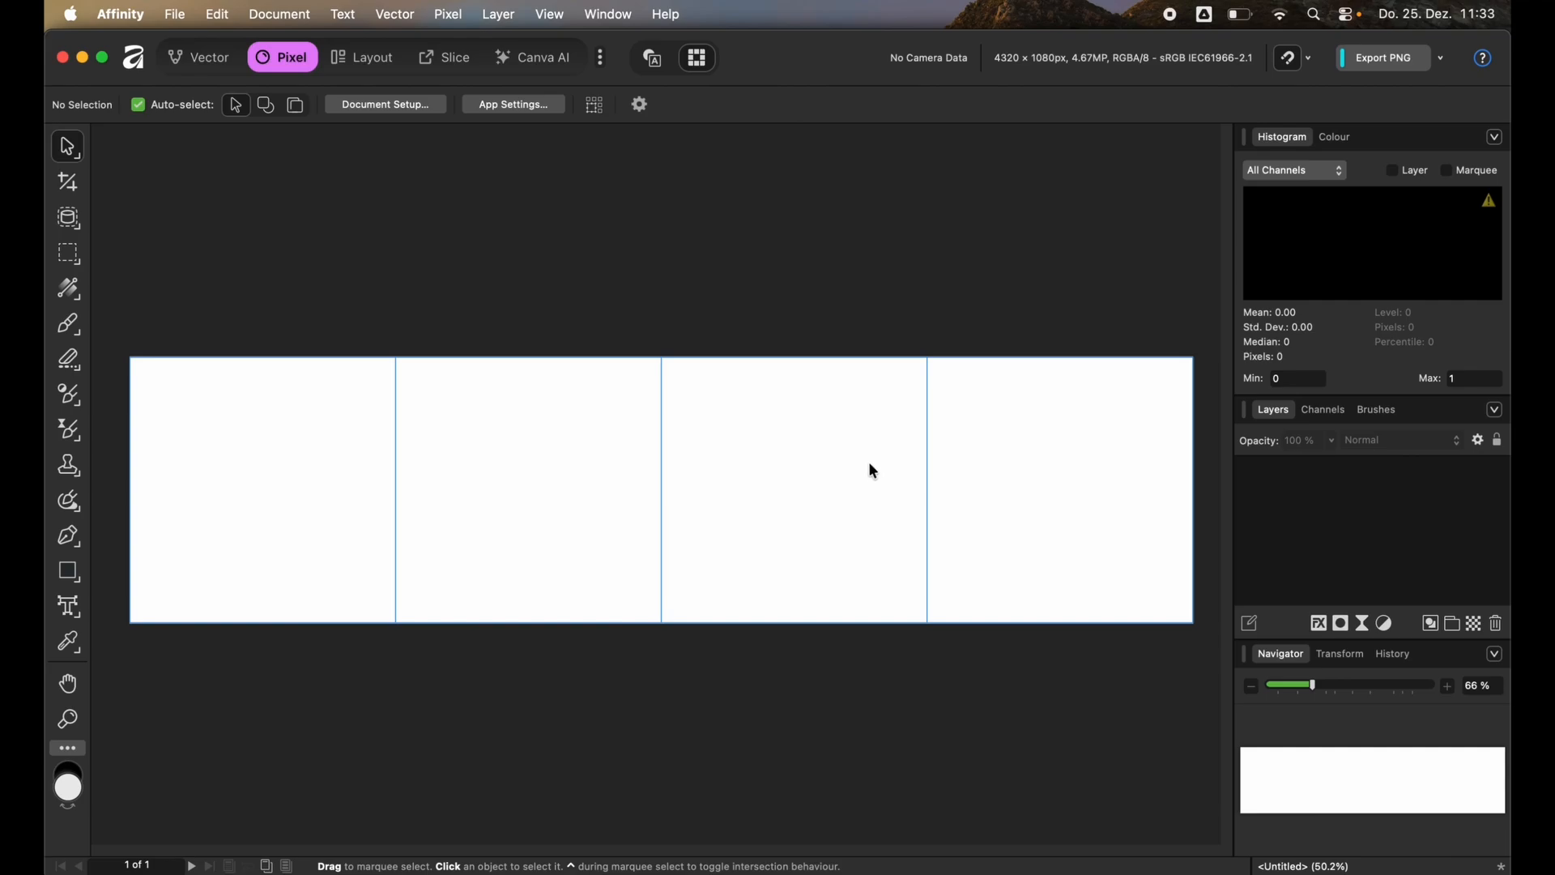
Step: Draw a rectangle filling each of the four columns, plus two smaller rectangles straddling the first and third column dividers
click(71, 577)
drag(130, 358, 396, 623)
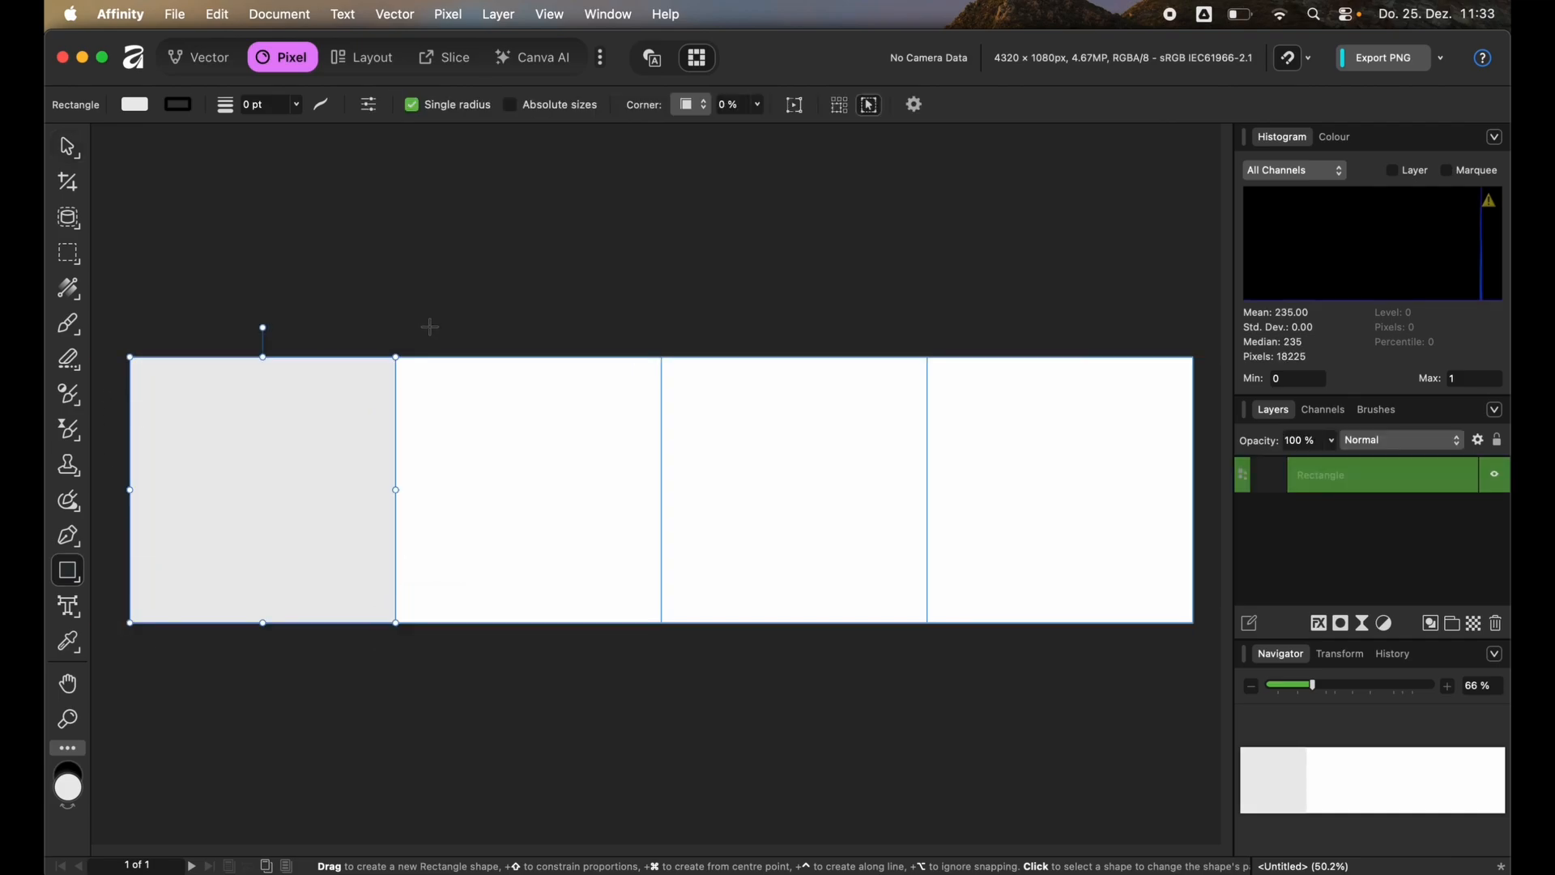
drag(663, 358, 396, 622)
drag(1193, 357, 927, 623)
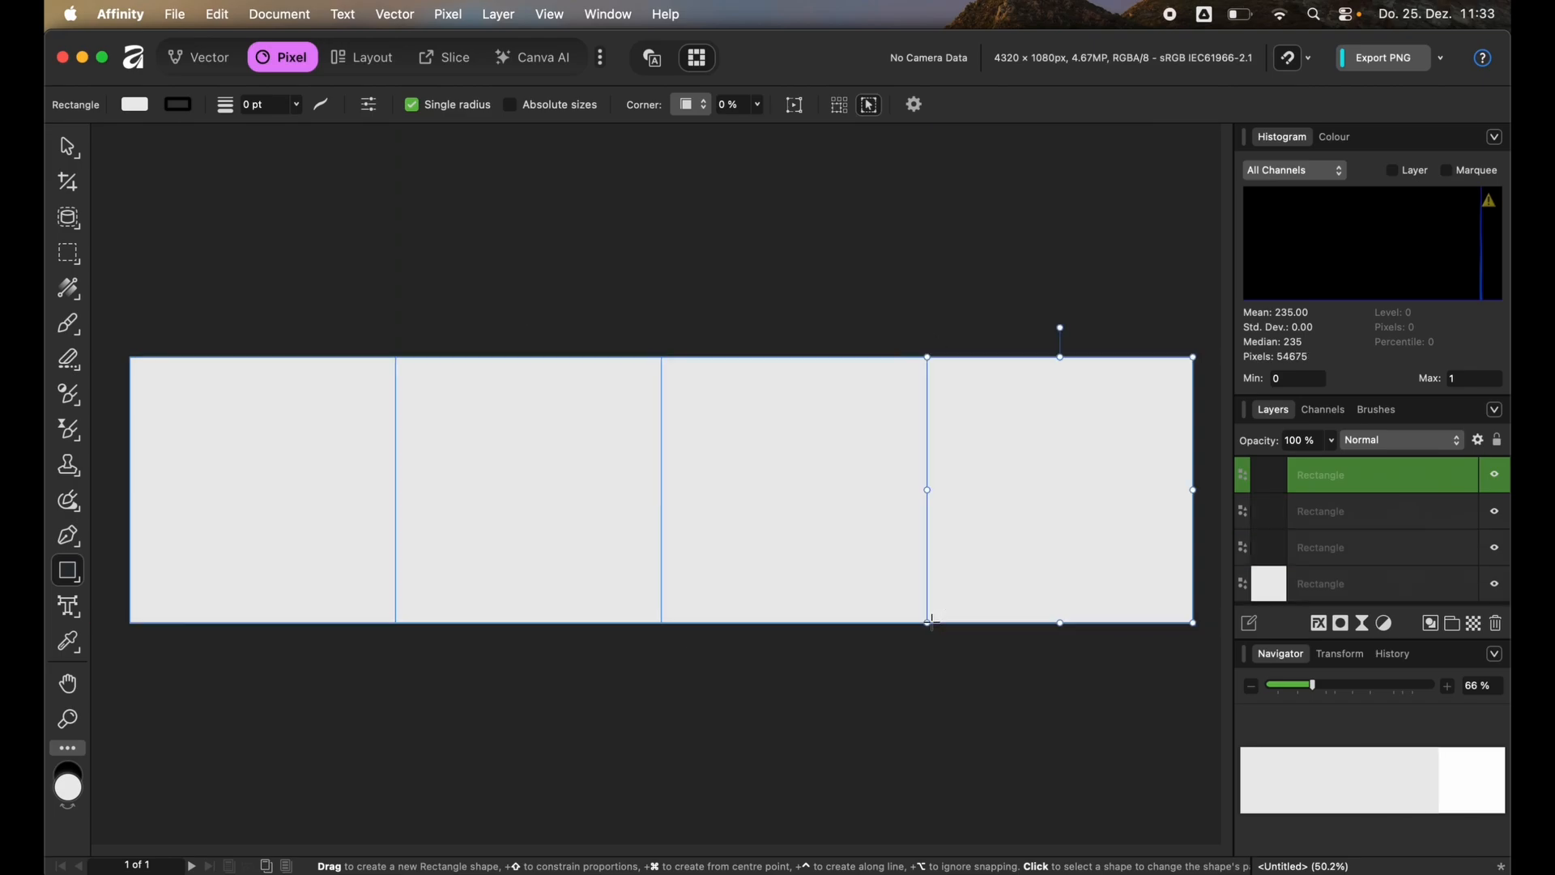
drag(326, 461, 529, 589)
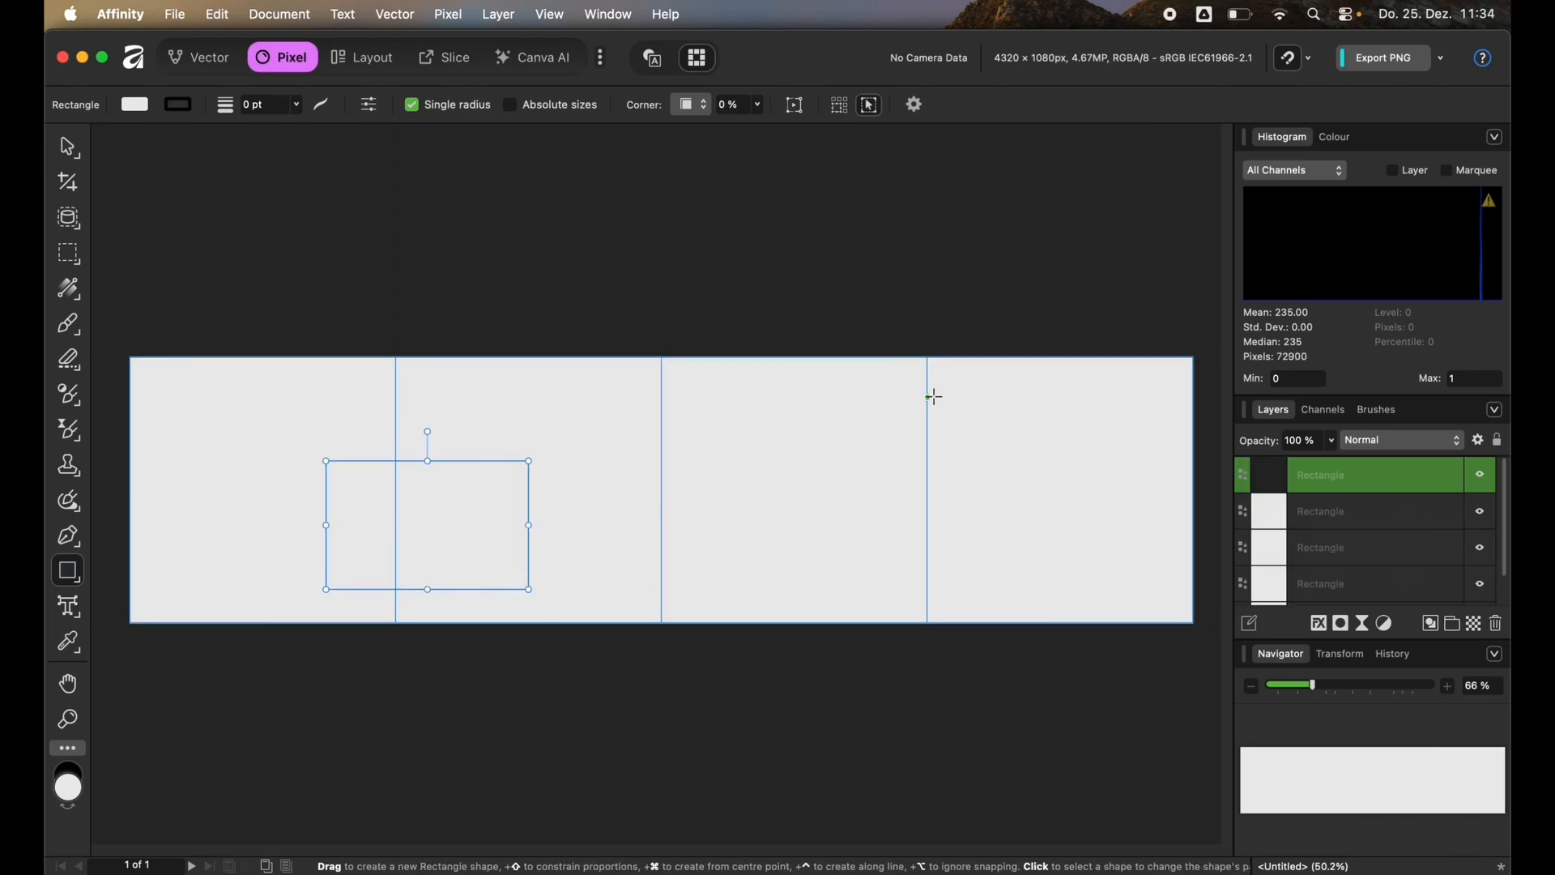
drag(975, 387, 795, 516)
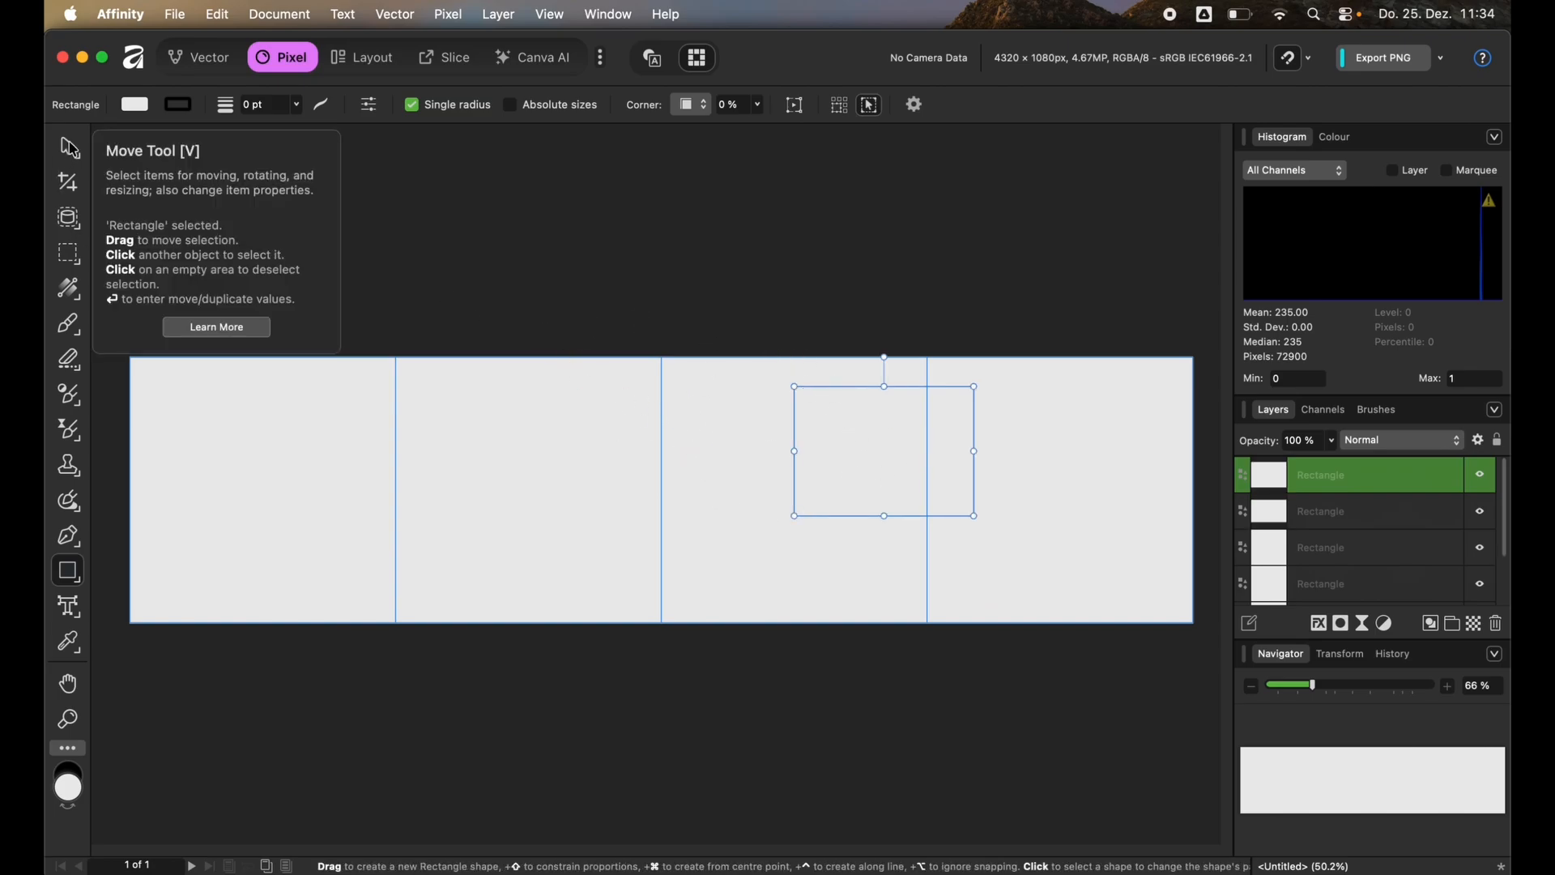
Step: Select all six rectangles and convert them to picture frames
click(71, 149)
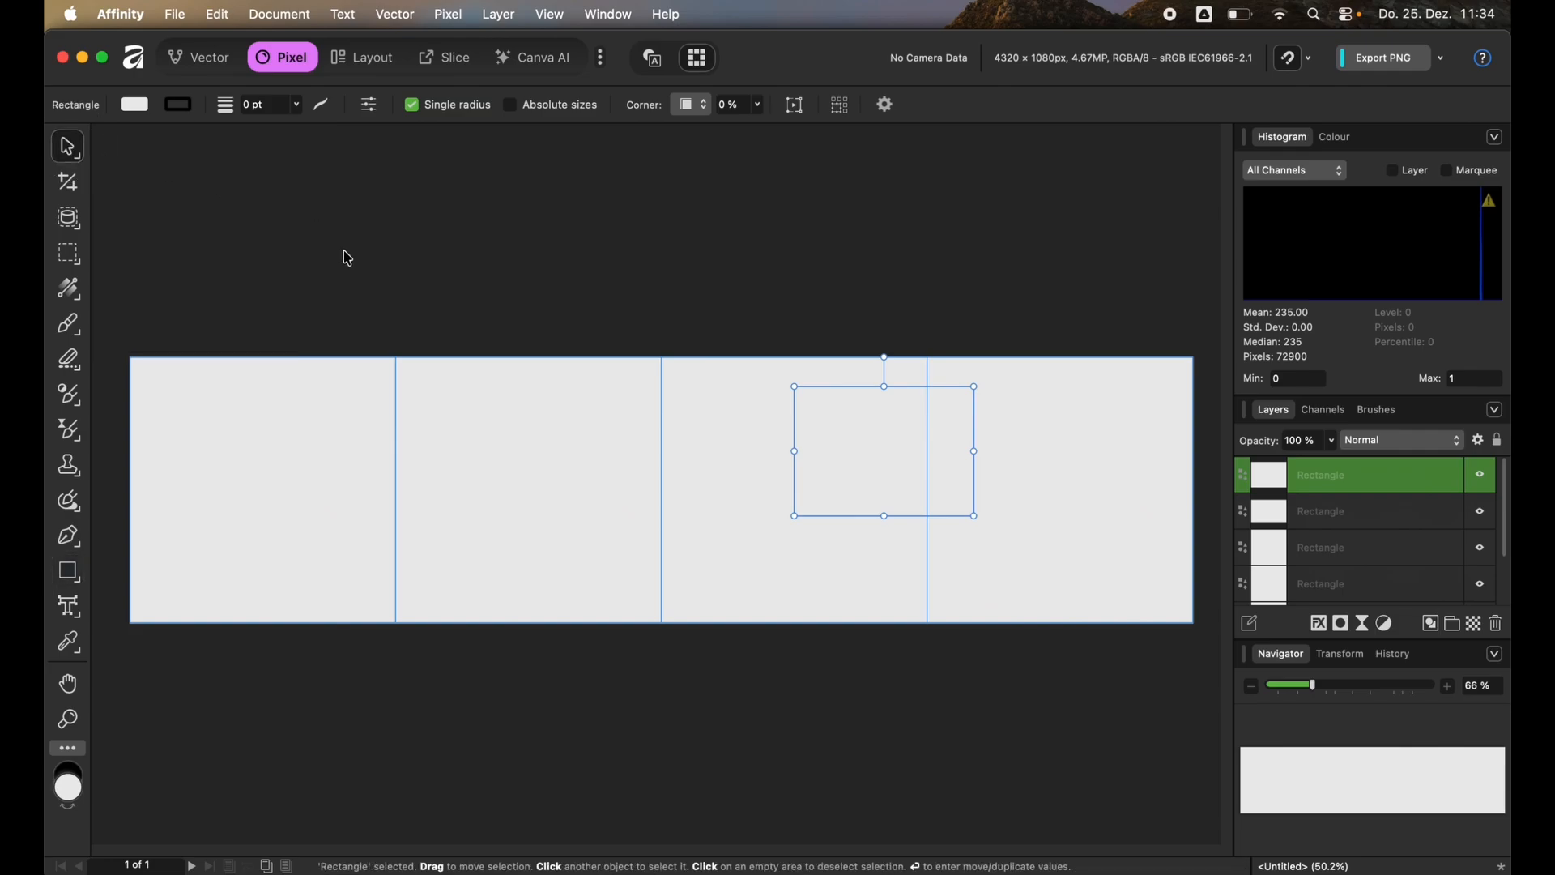
key(super+a)
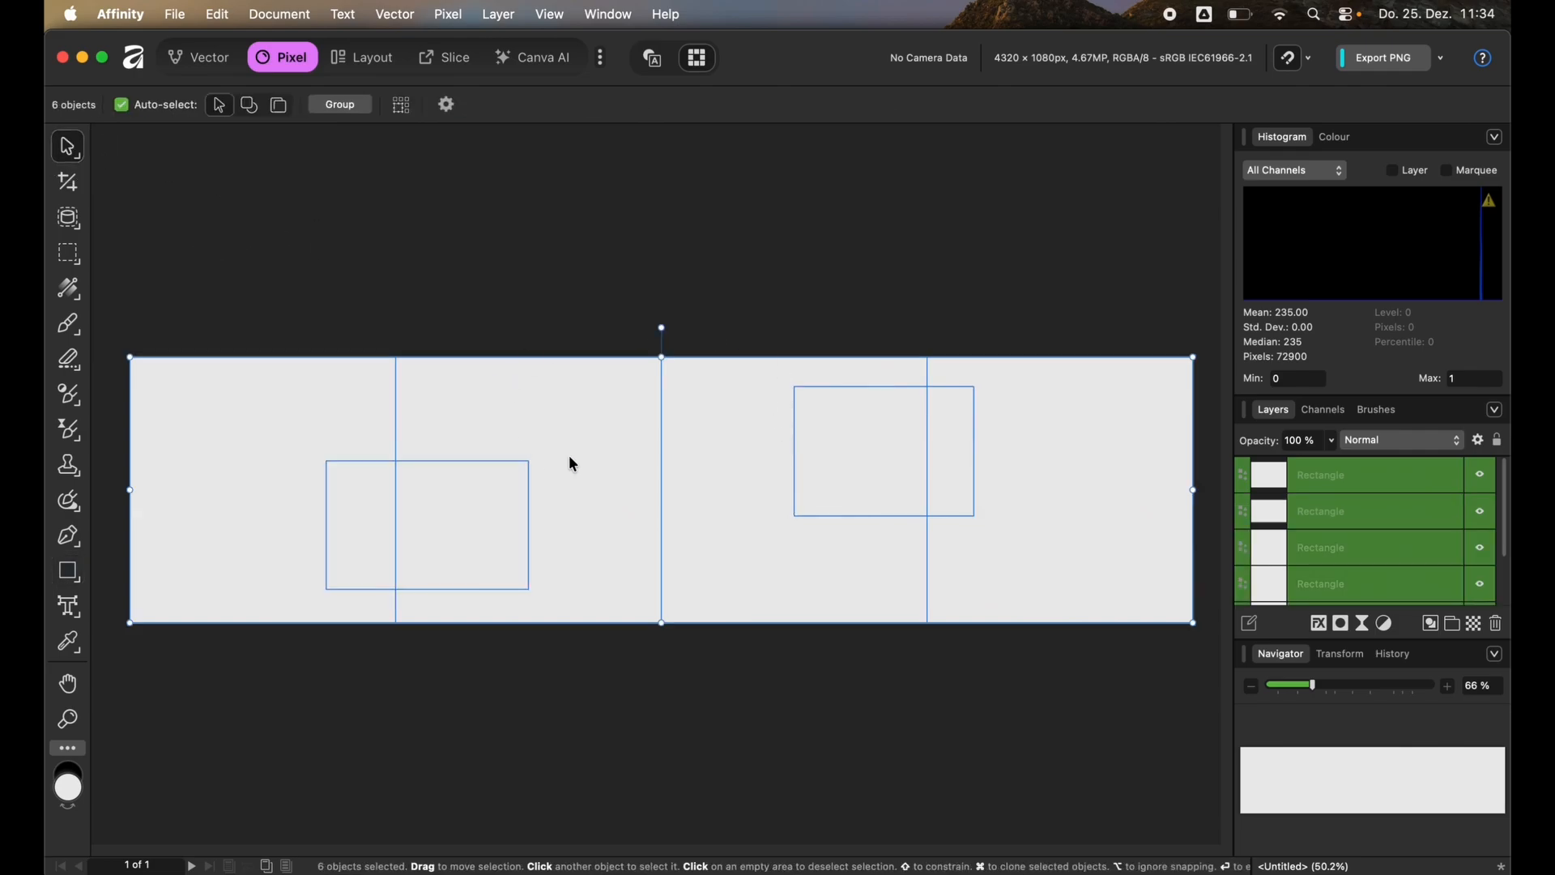
right_click(522, 455)
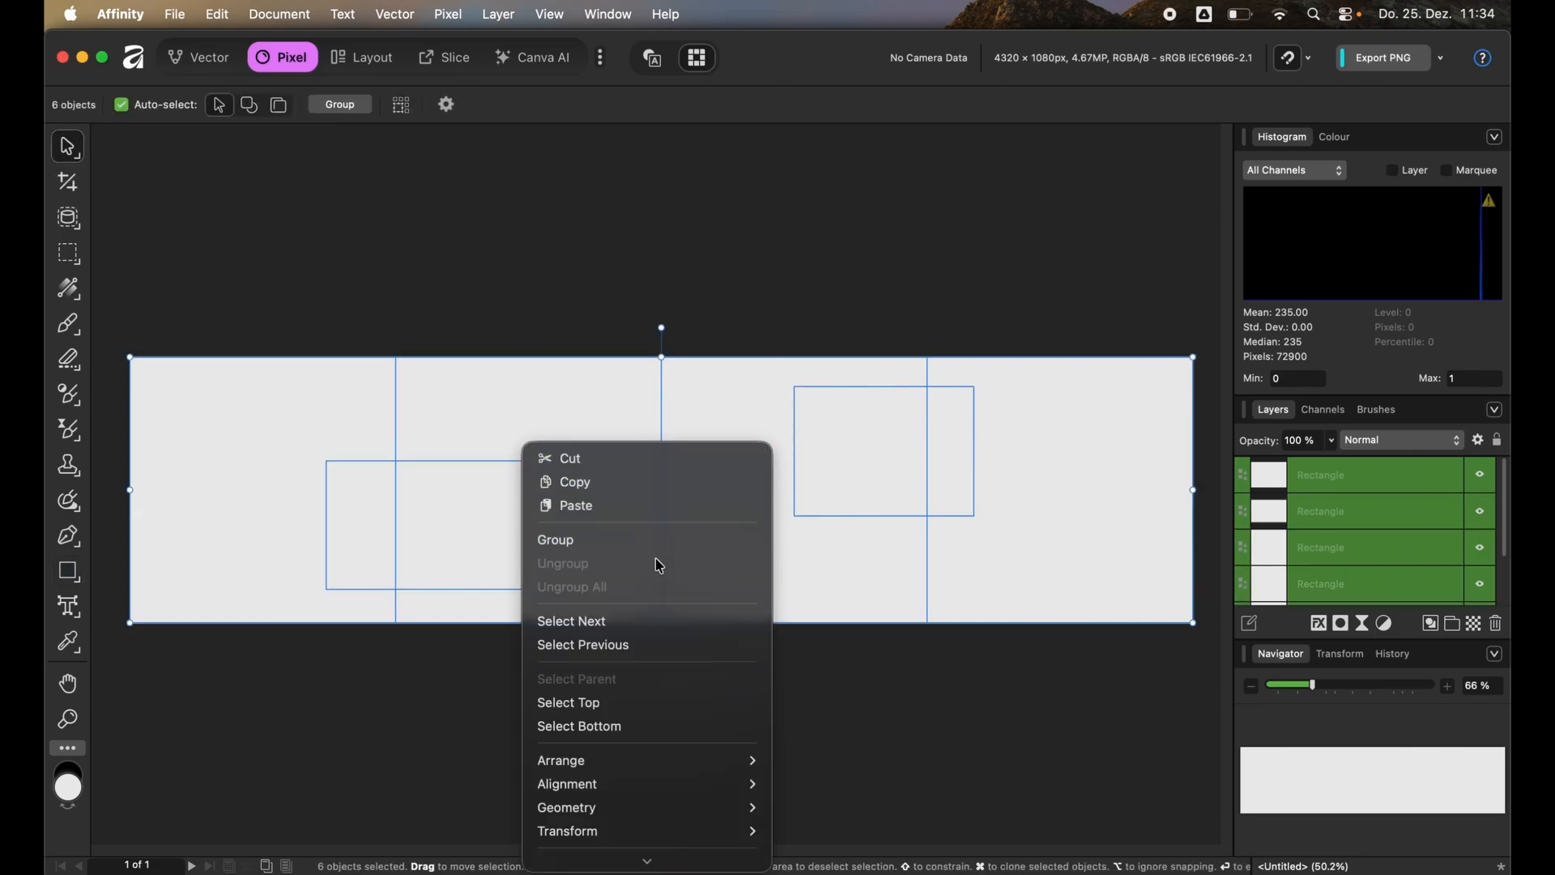
scroll(657, 563, down, 5)
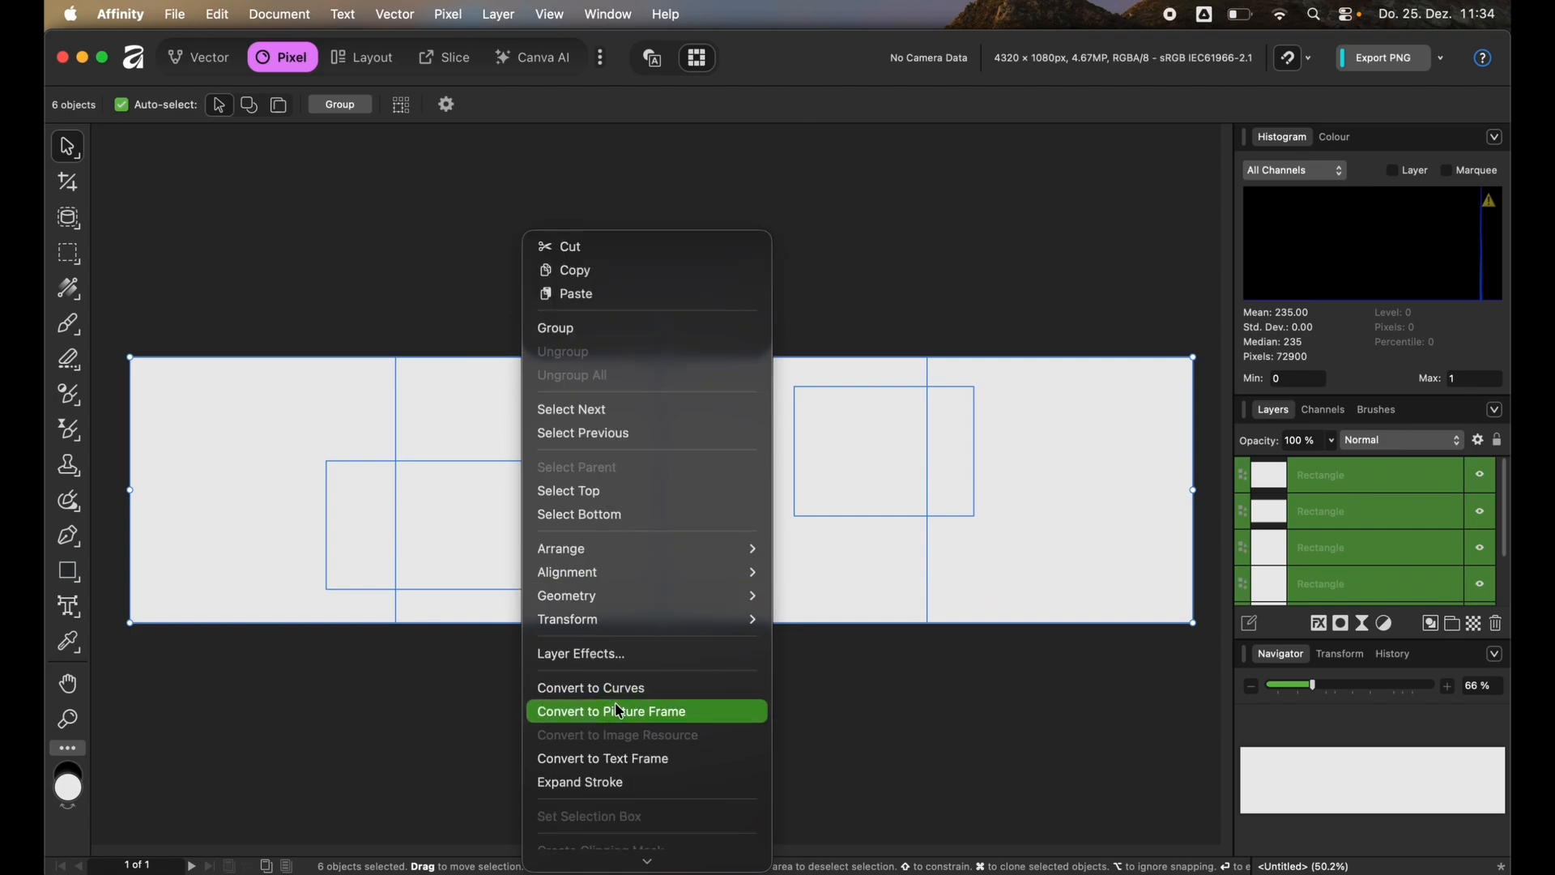
click(621, 712)
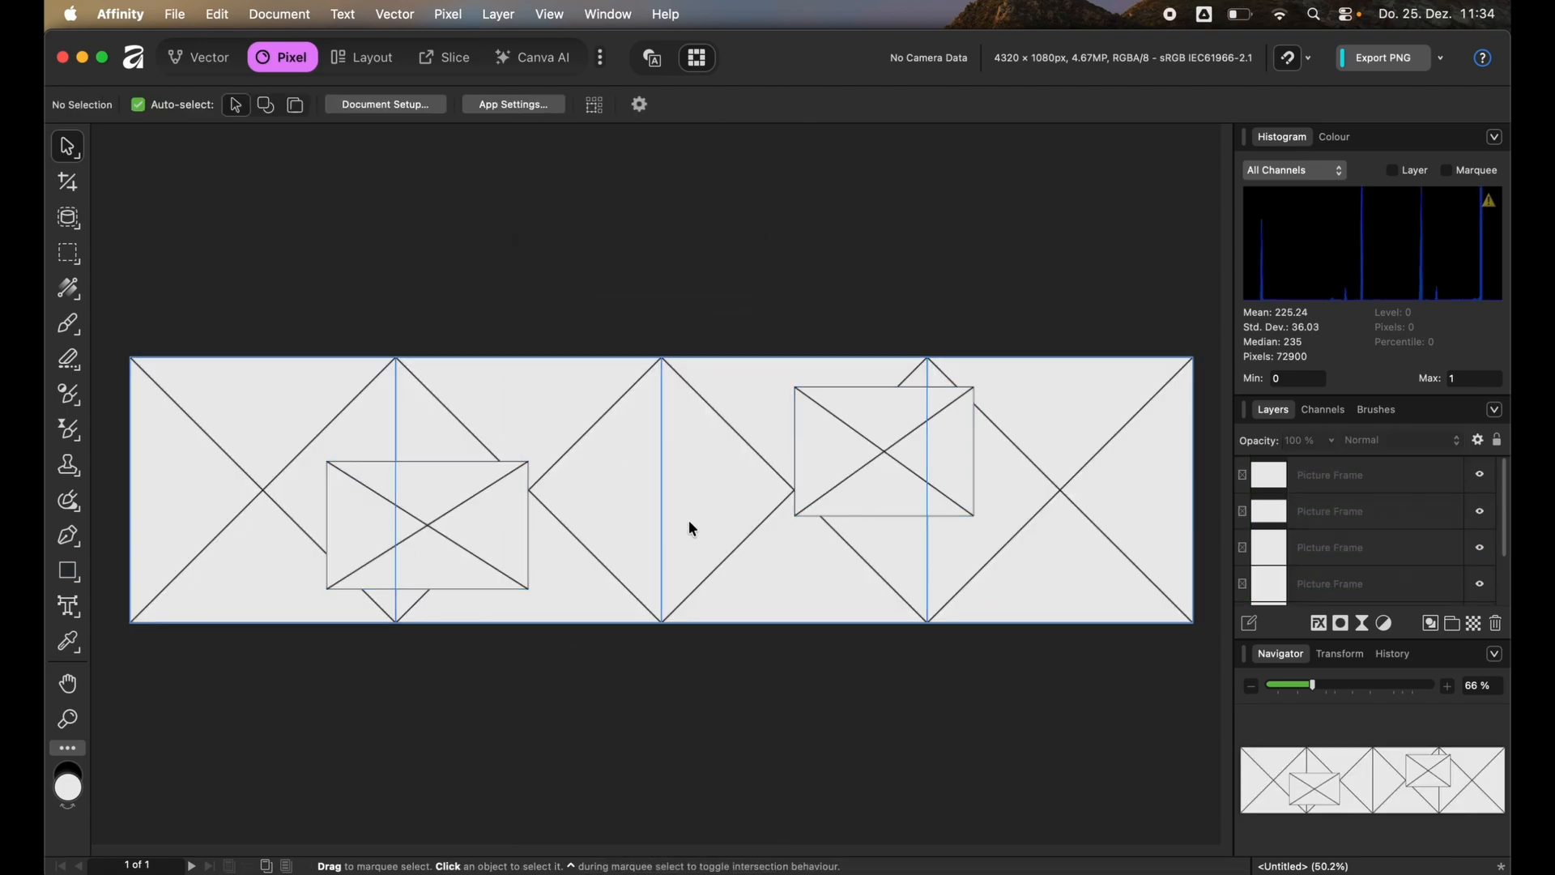
Step: Place the palm beach photo from Finder's Vacation folder in the first large frame and the arched window photo in the second
click(105, 865)
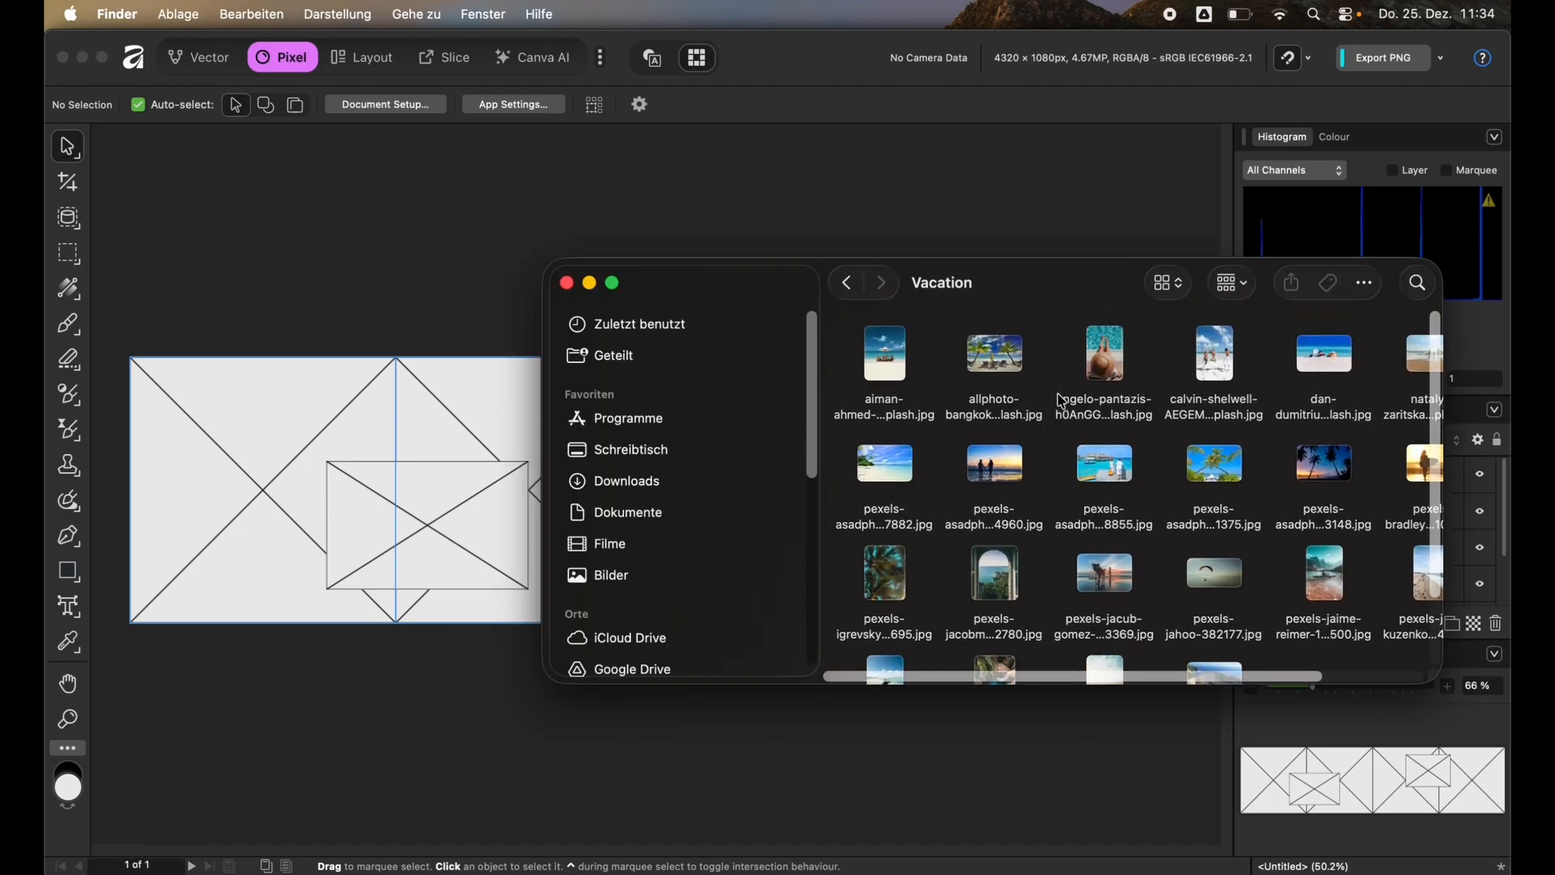
click(1004, 361)
drag(1004, 360, 270, 454)
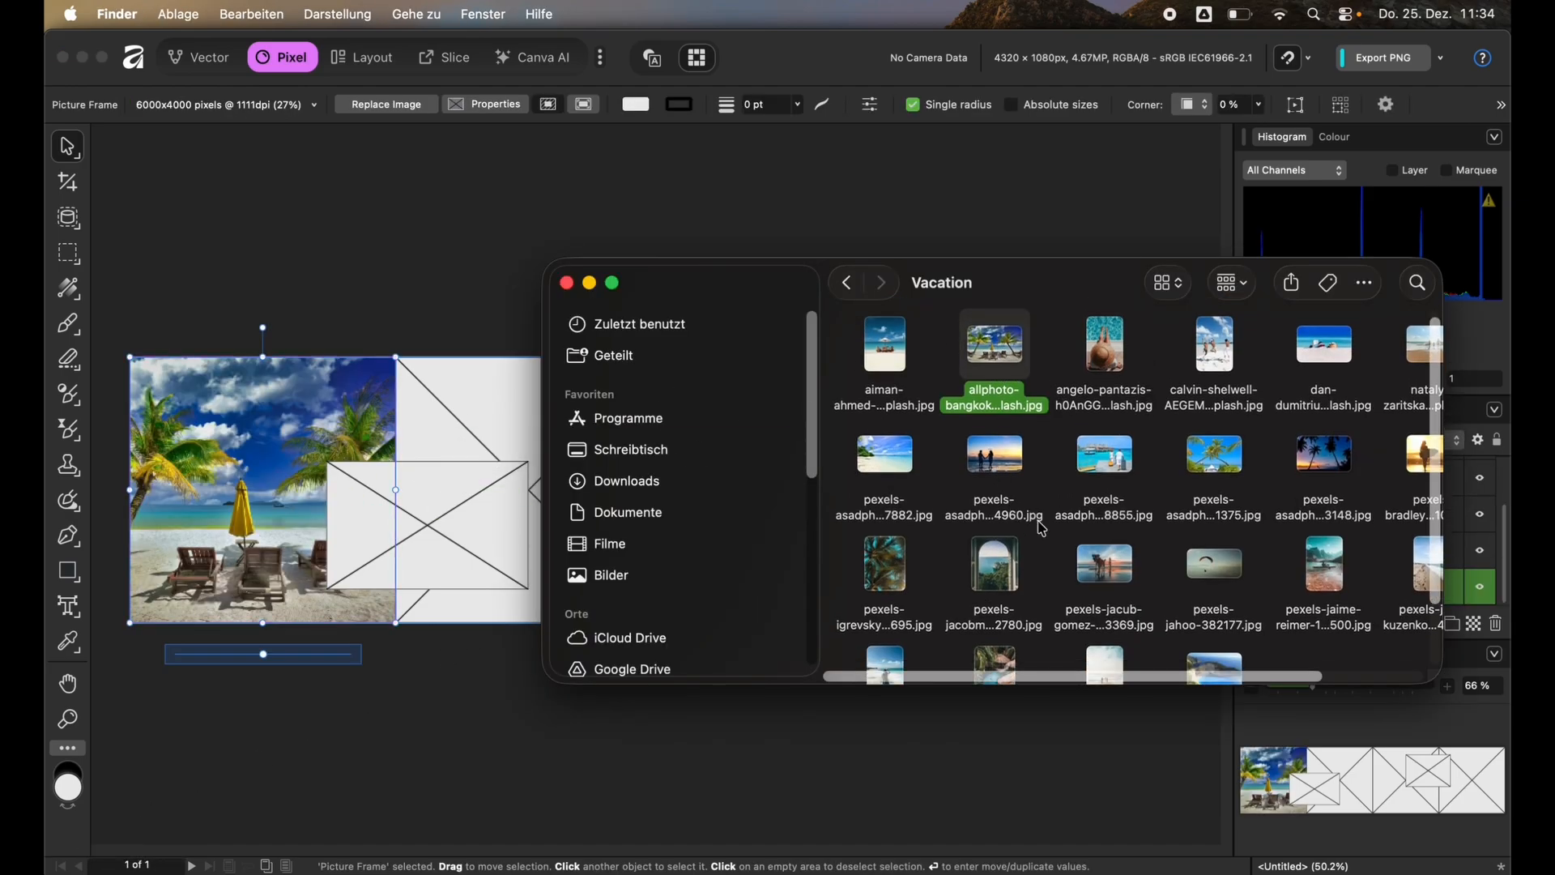
click(989, 569)
drag(988, 569, 454, 599)
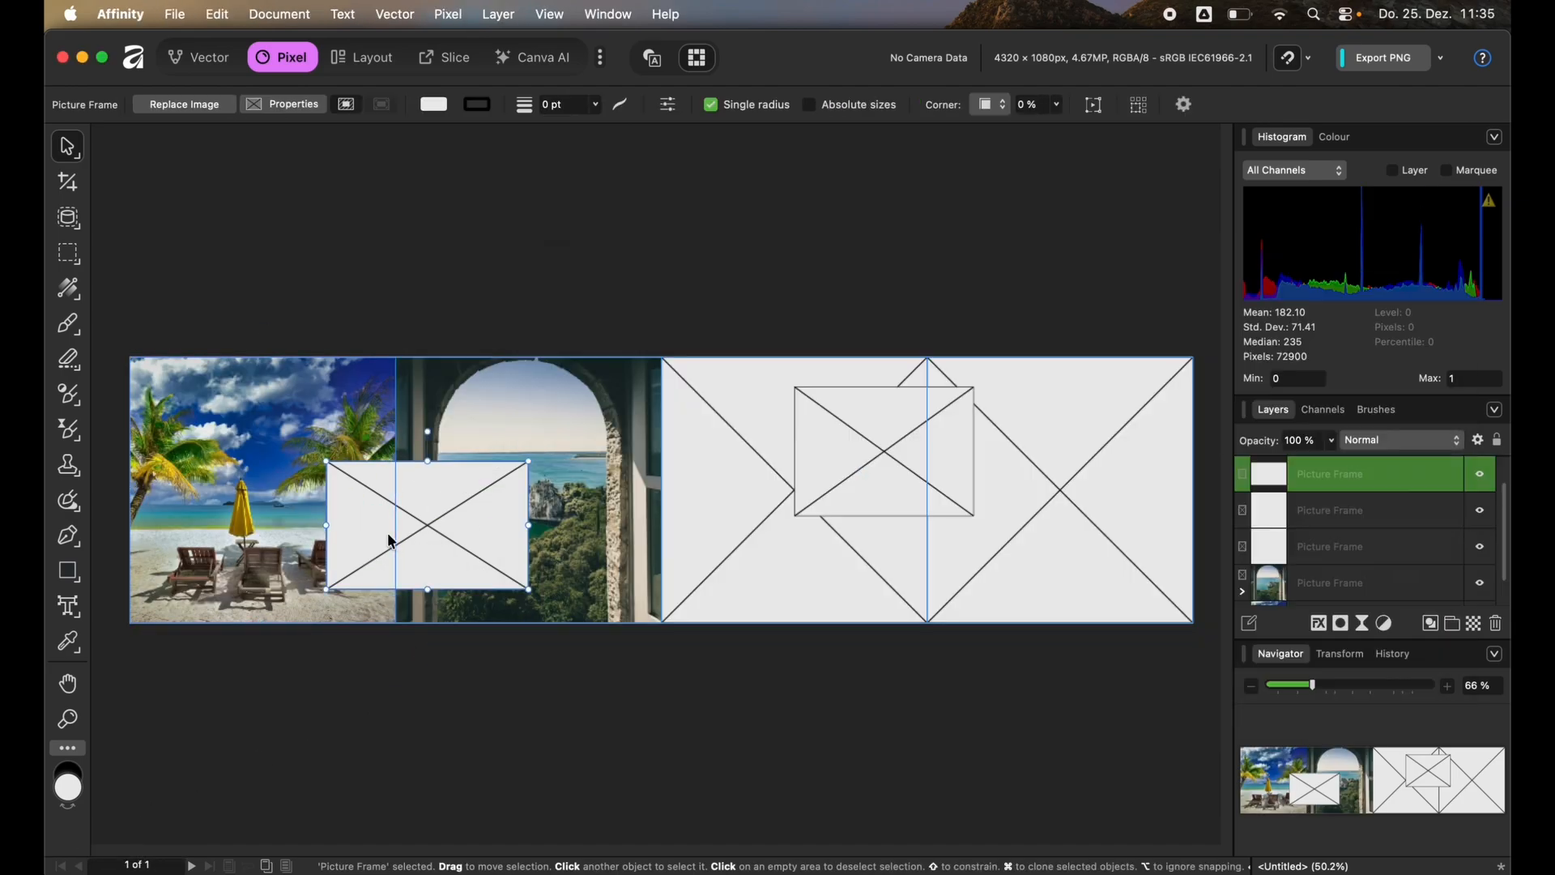
Step: Move the small frame on the first divider slightly down and left, and narrow it from its right edge
drag(392, 548, 357, 545)
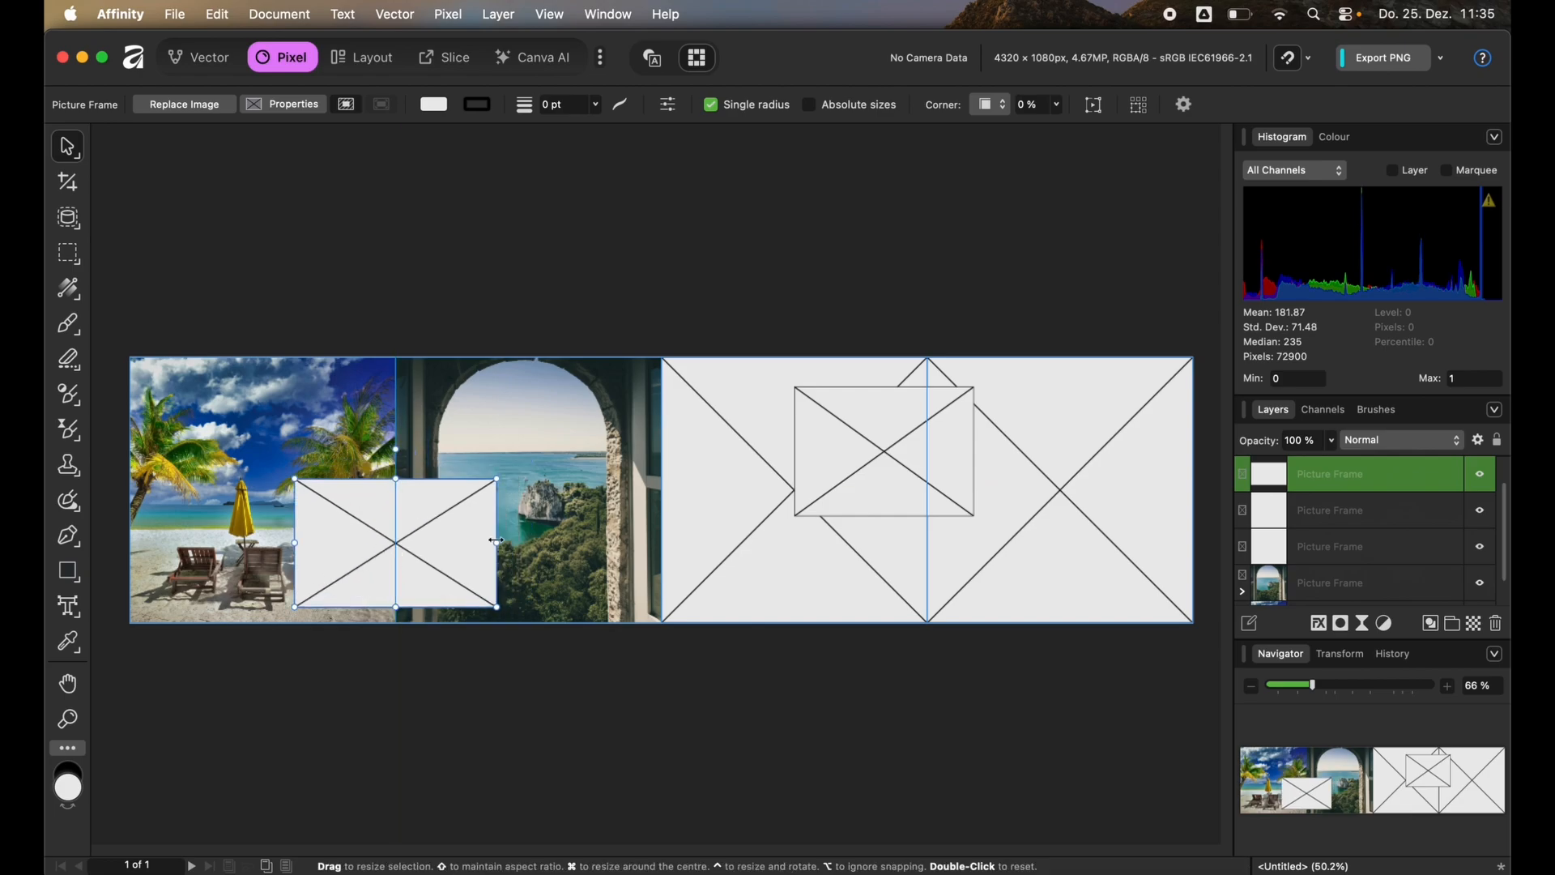
drag(496, 543, 434, 541)
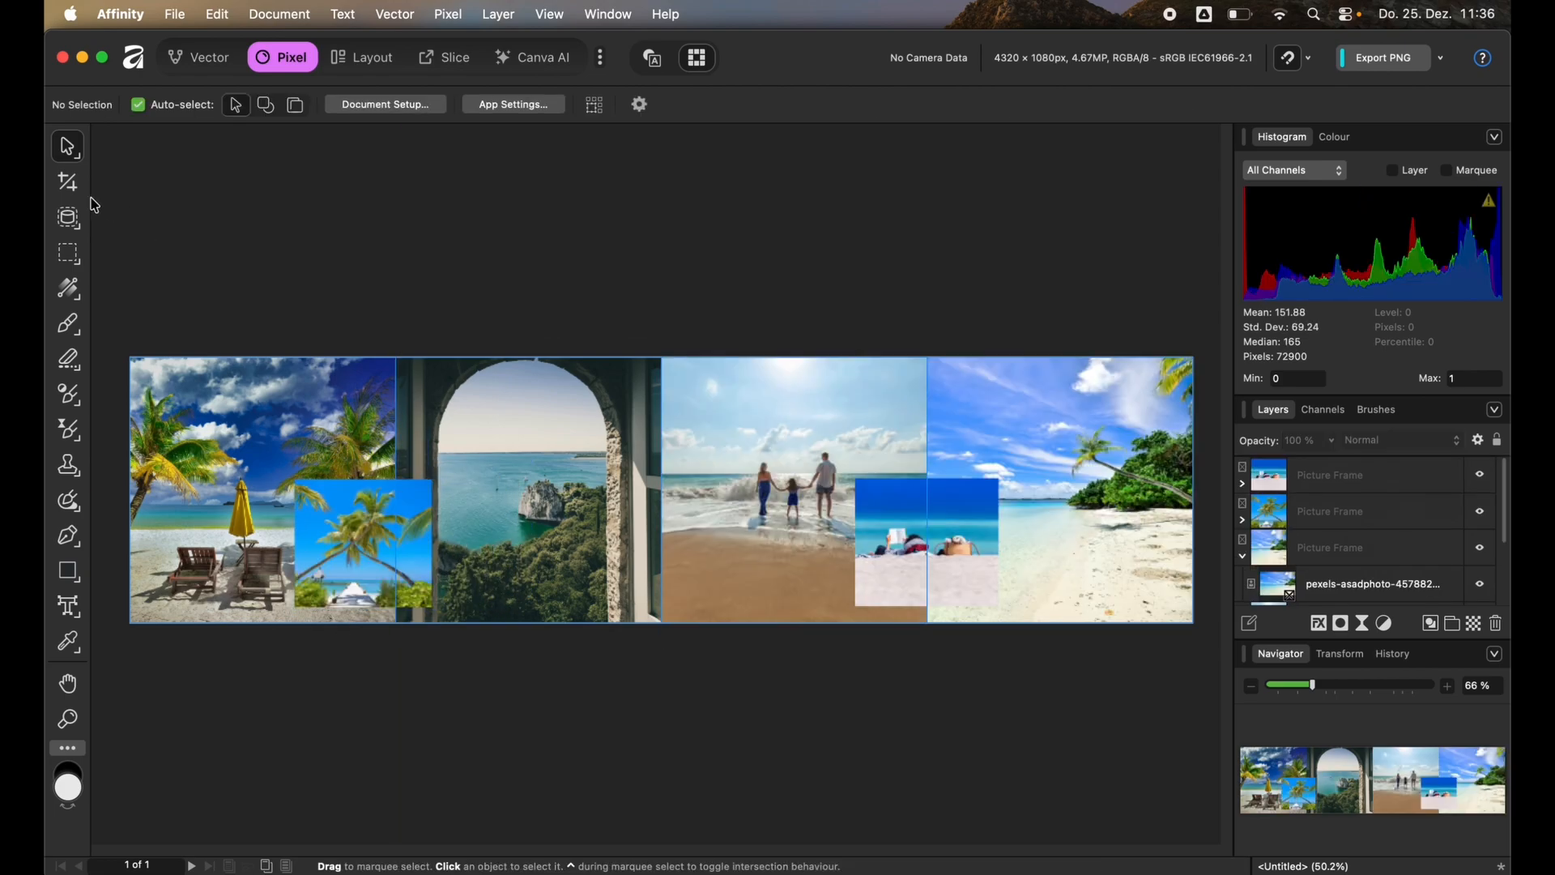
Step: Add the two-line title "Holiday 2025" in white Bradley Hand Bold, 47 pt, centred across the middle column divider near the upper edge
click(64, 605)
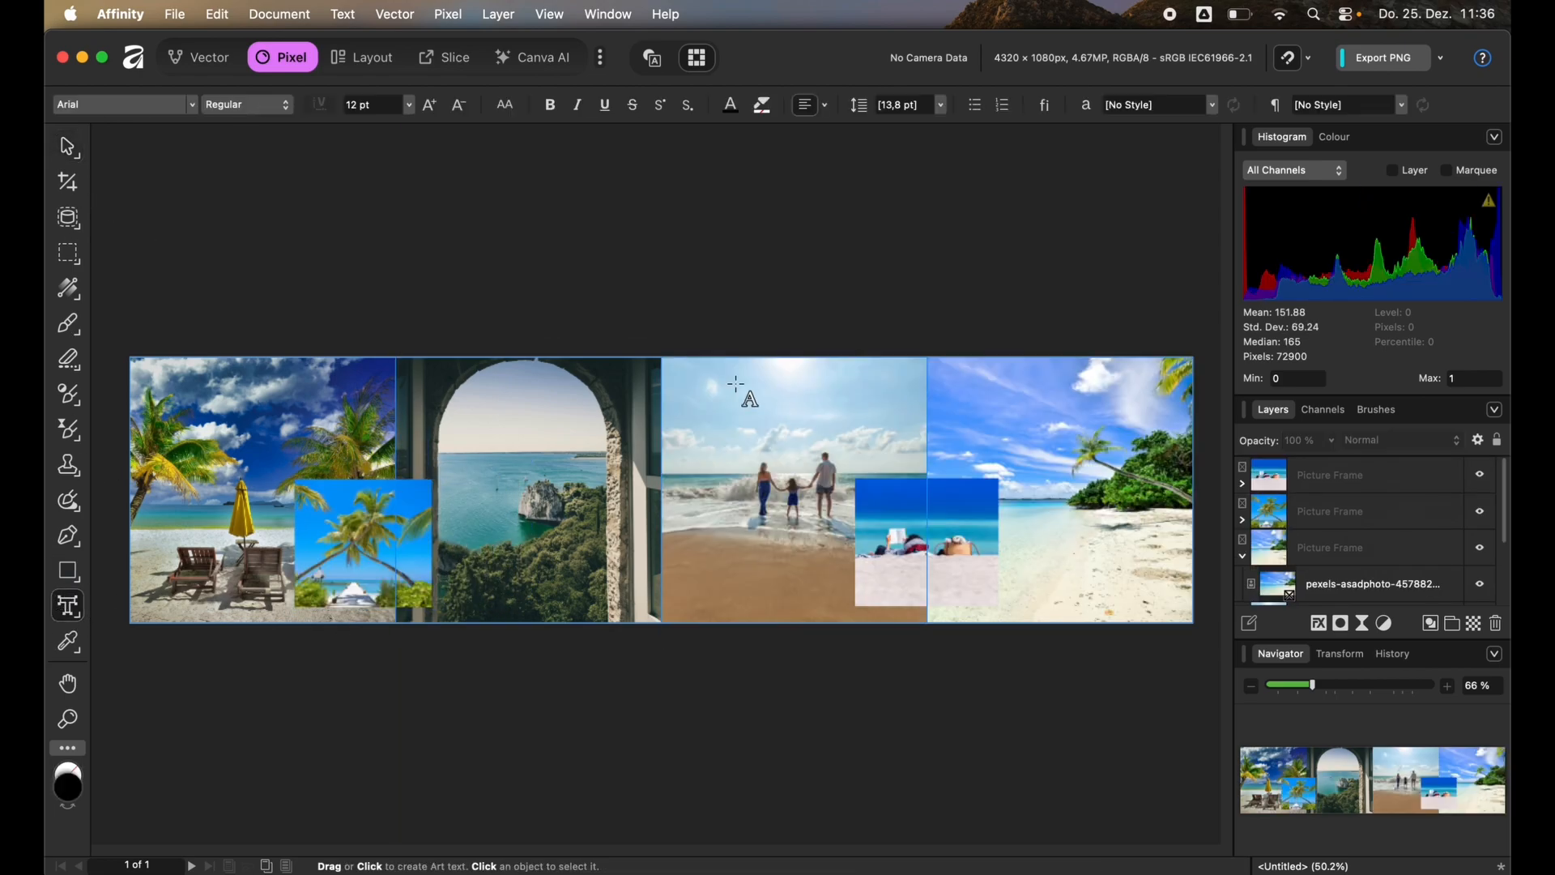
drag(518, 357, 751, 440)
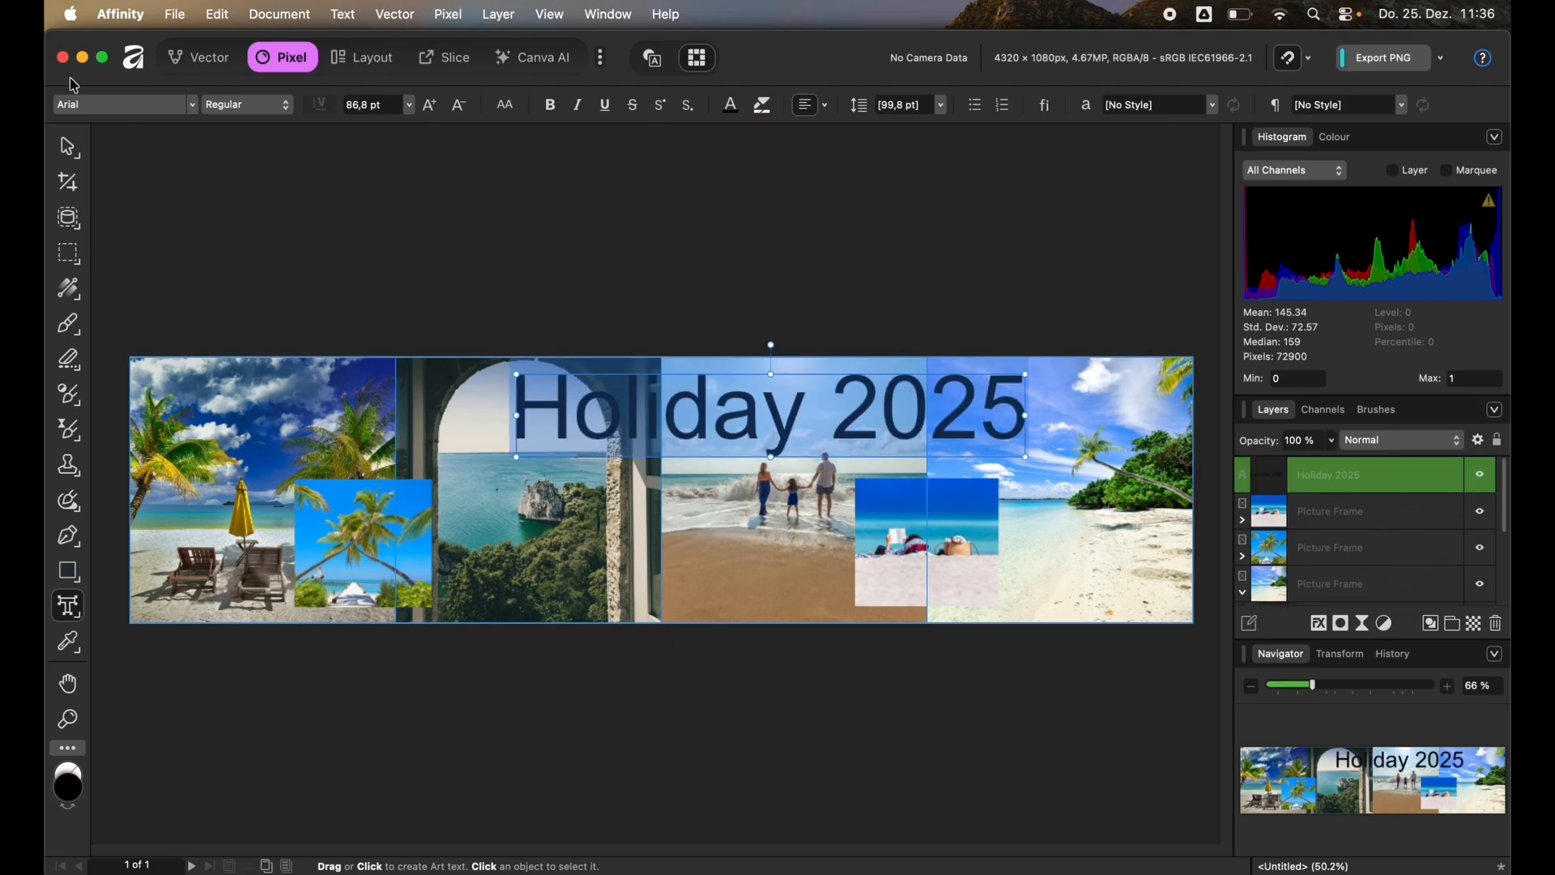
click(192, 104)
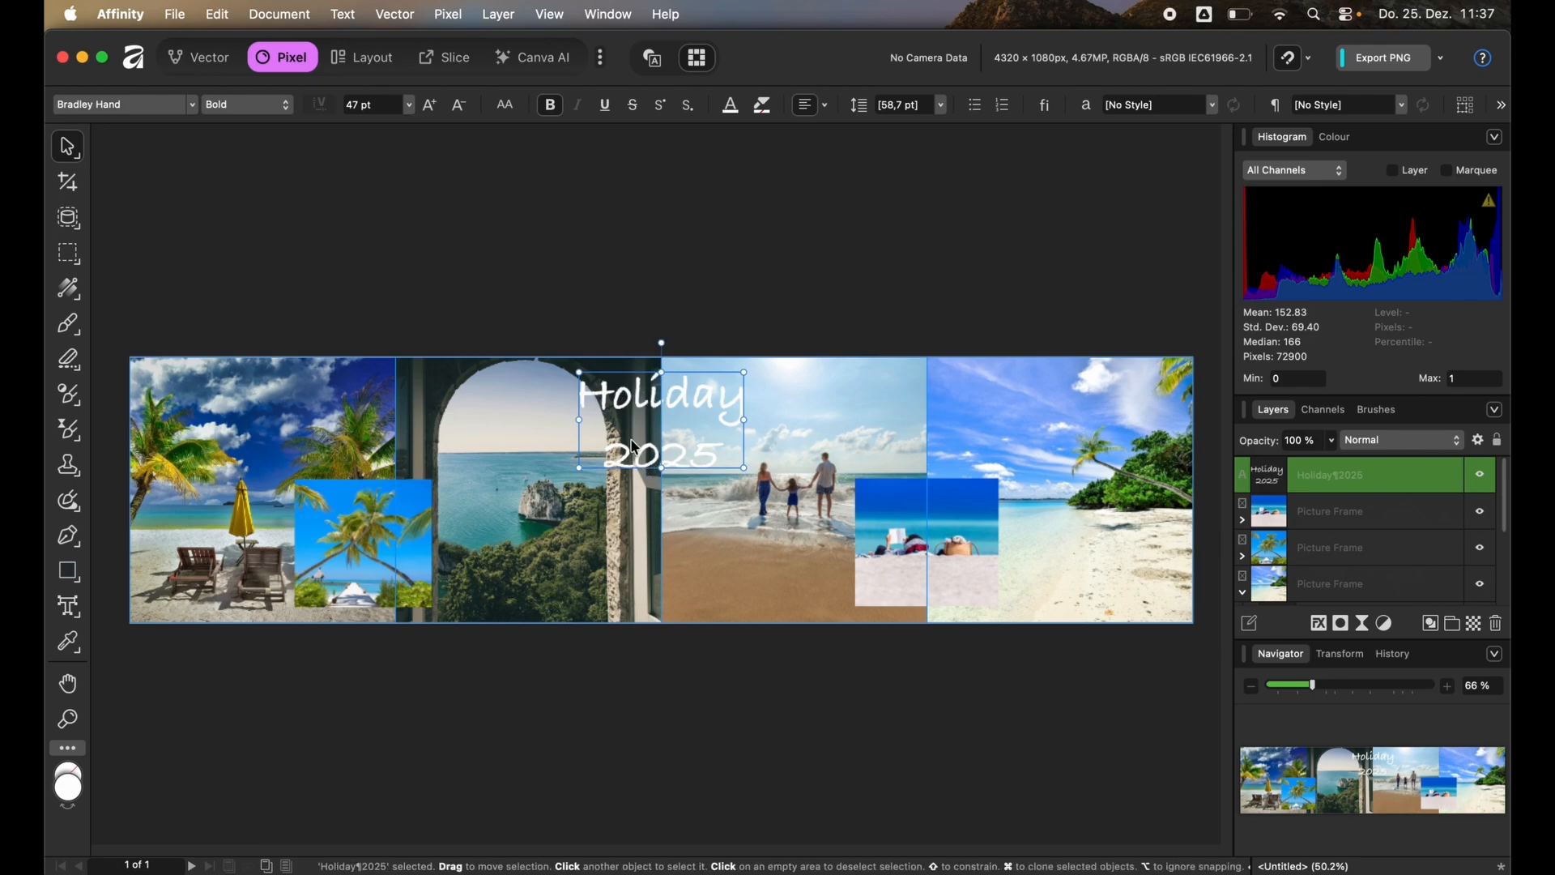
click(516, 532)
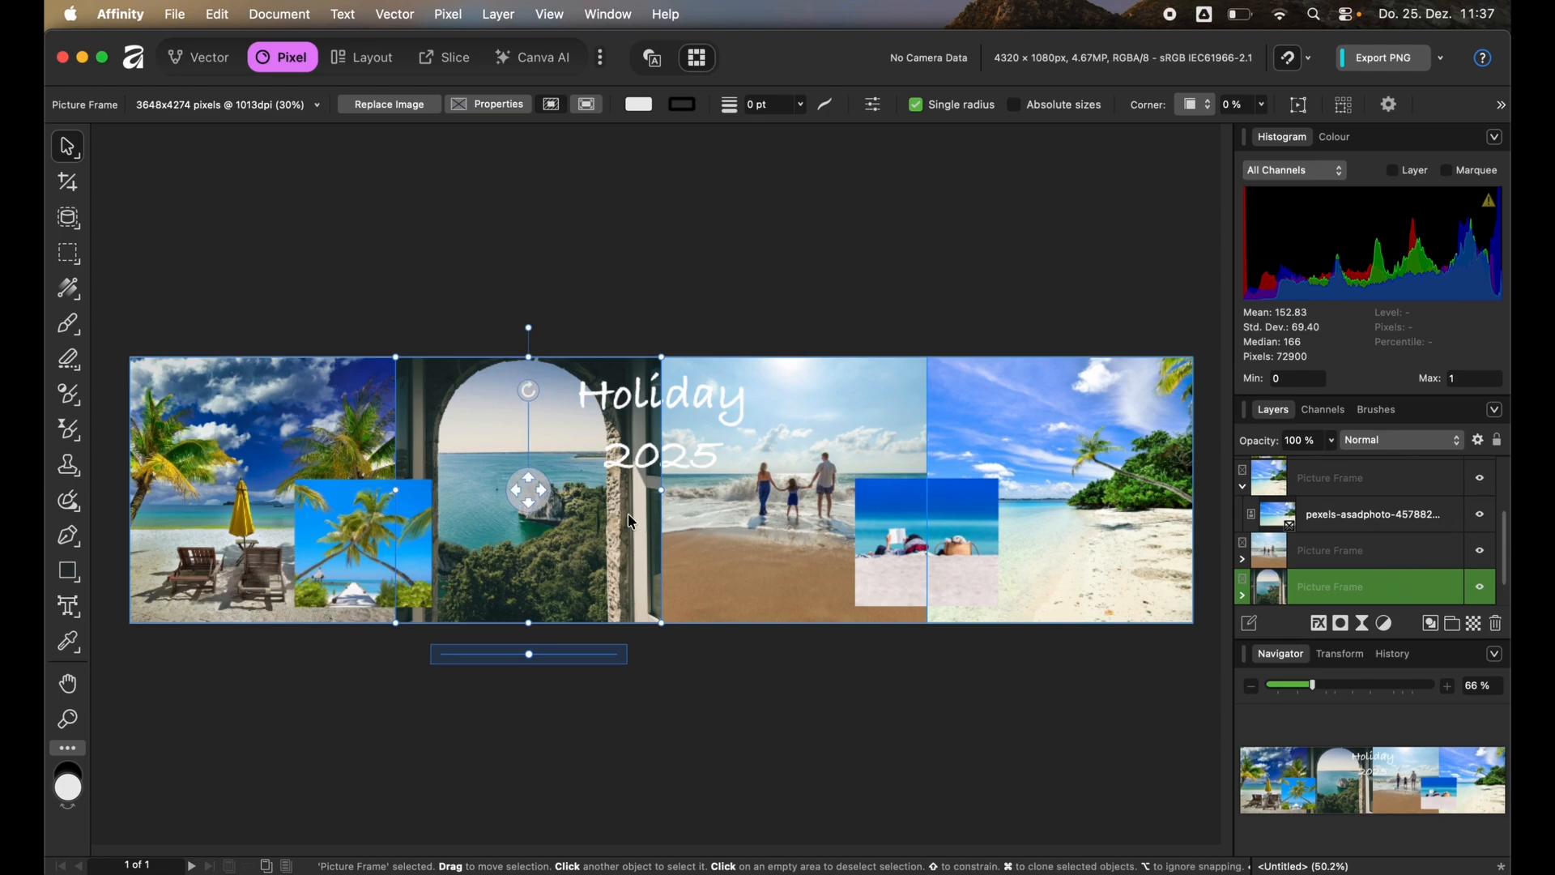
click(690, 572)
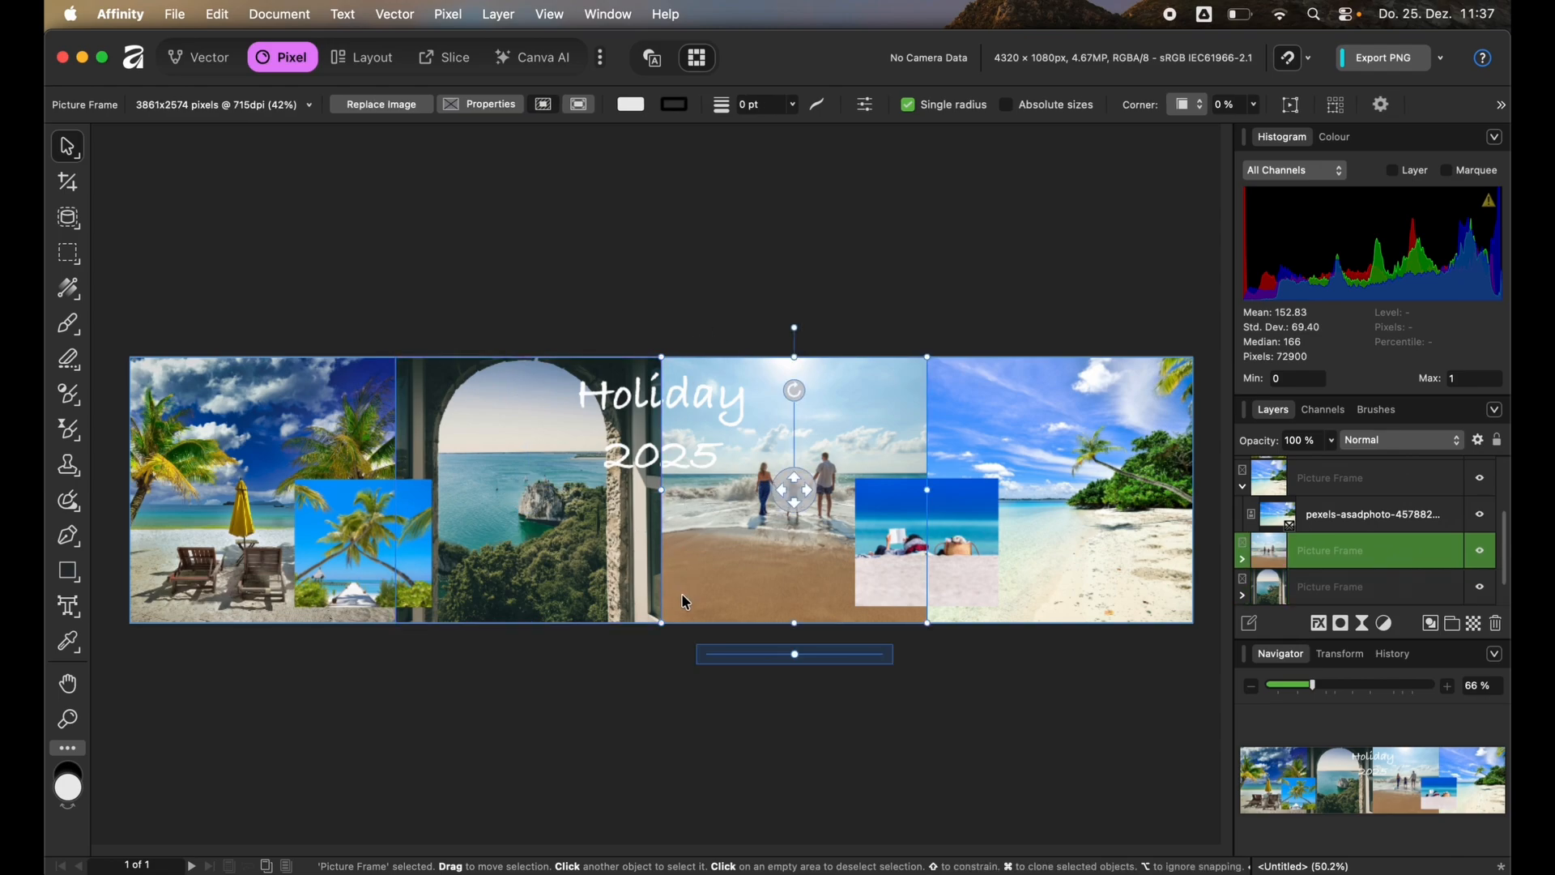
click(644, 724)
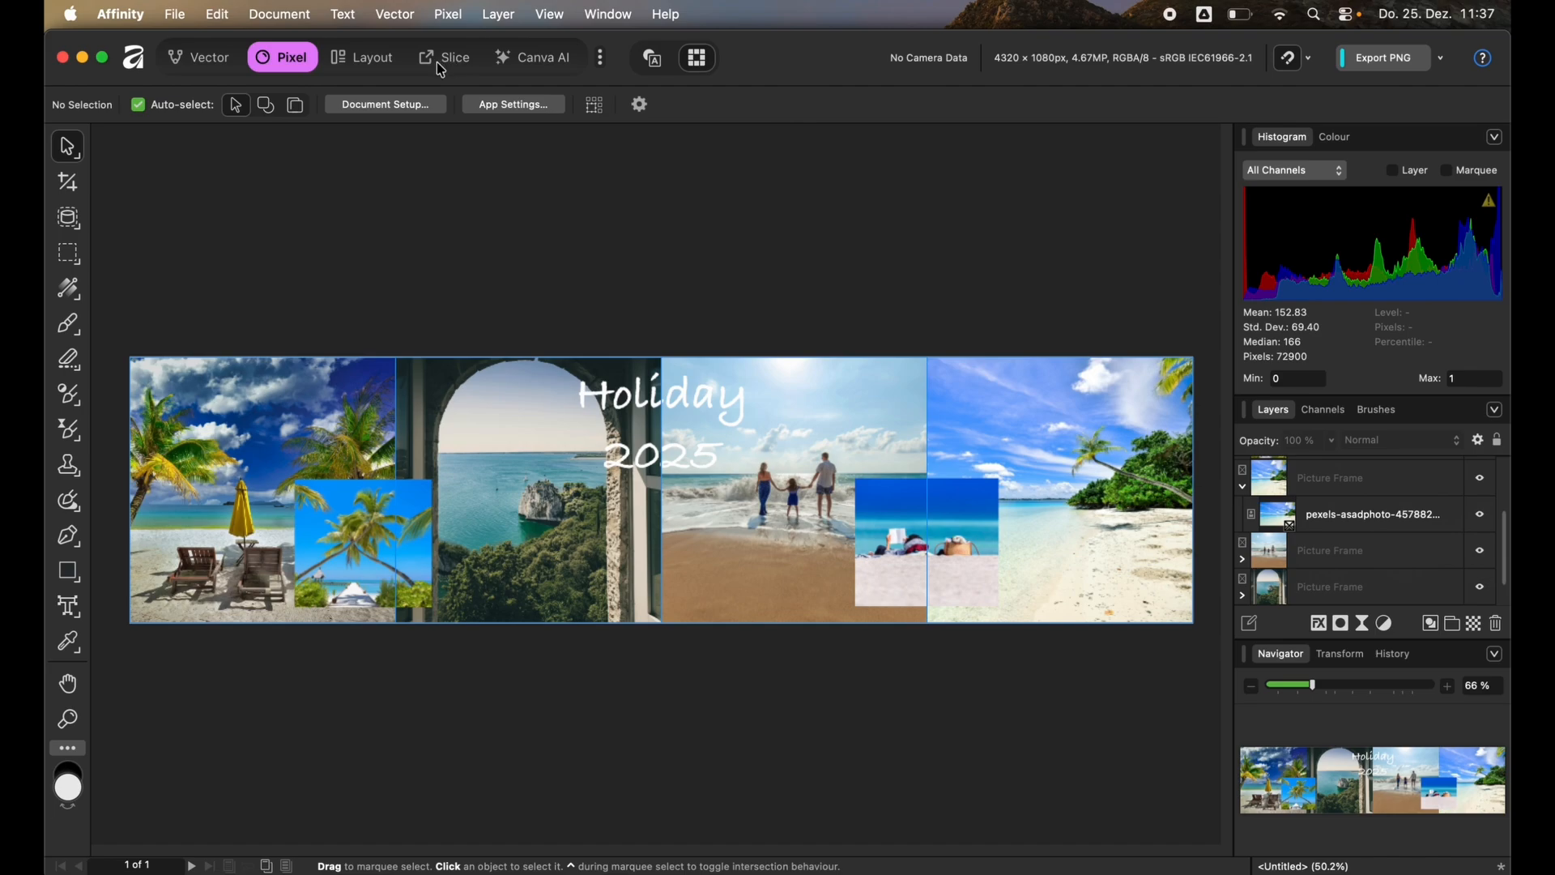
Step: Switch to the Slice studio and draw one 1080x1080 slice over each of the four columns
click(600, 58)
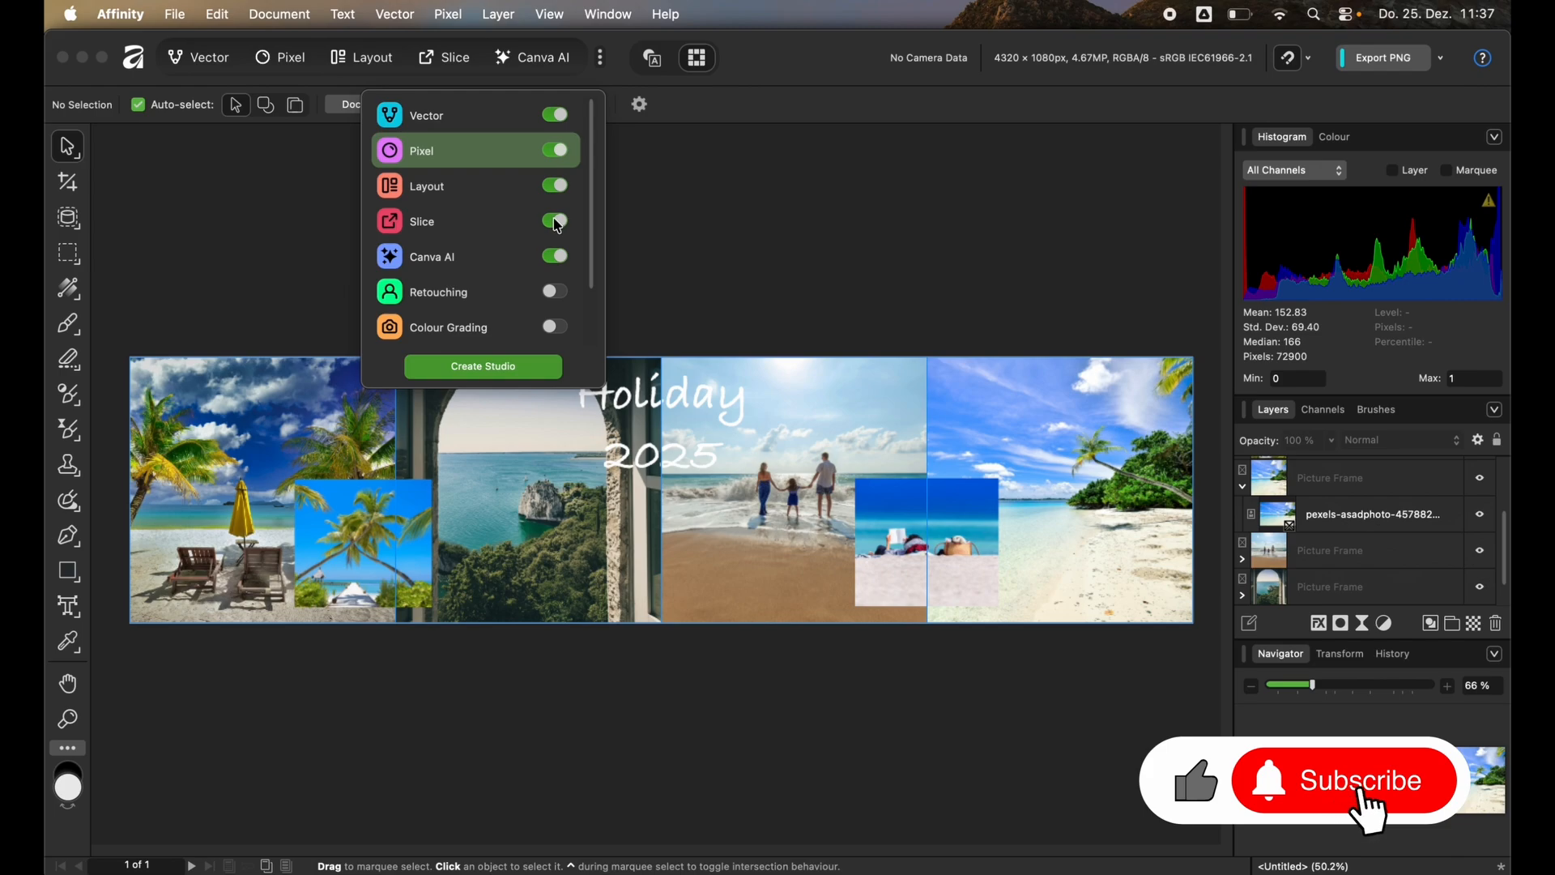
click(437, 222)
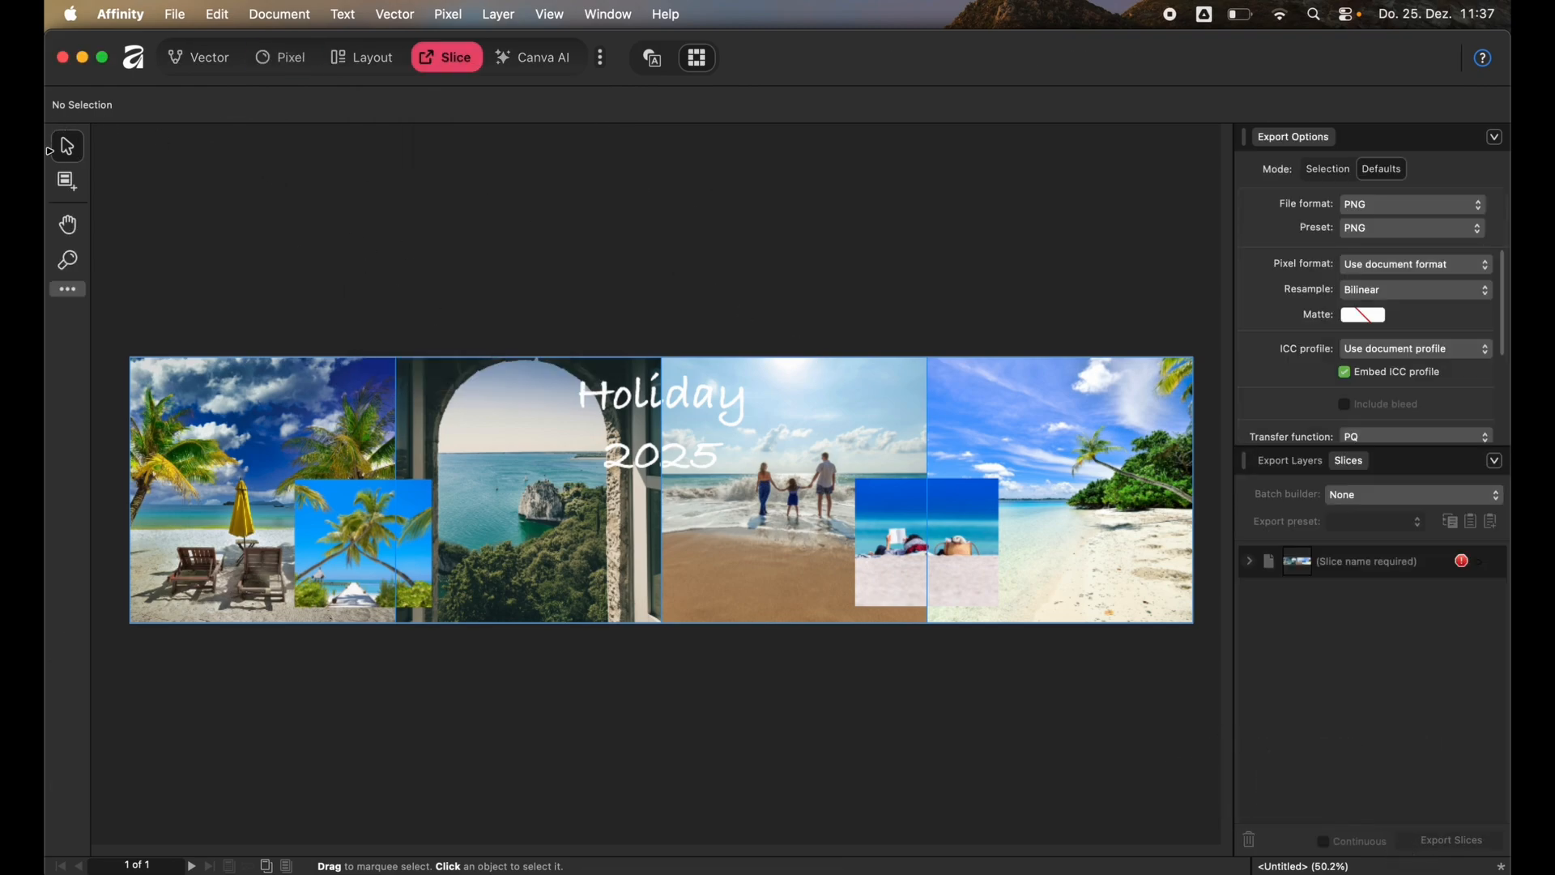
click(70, 185)
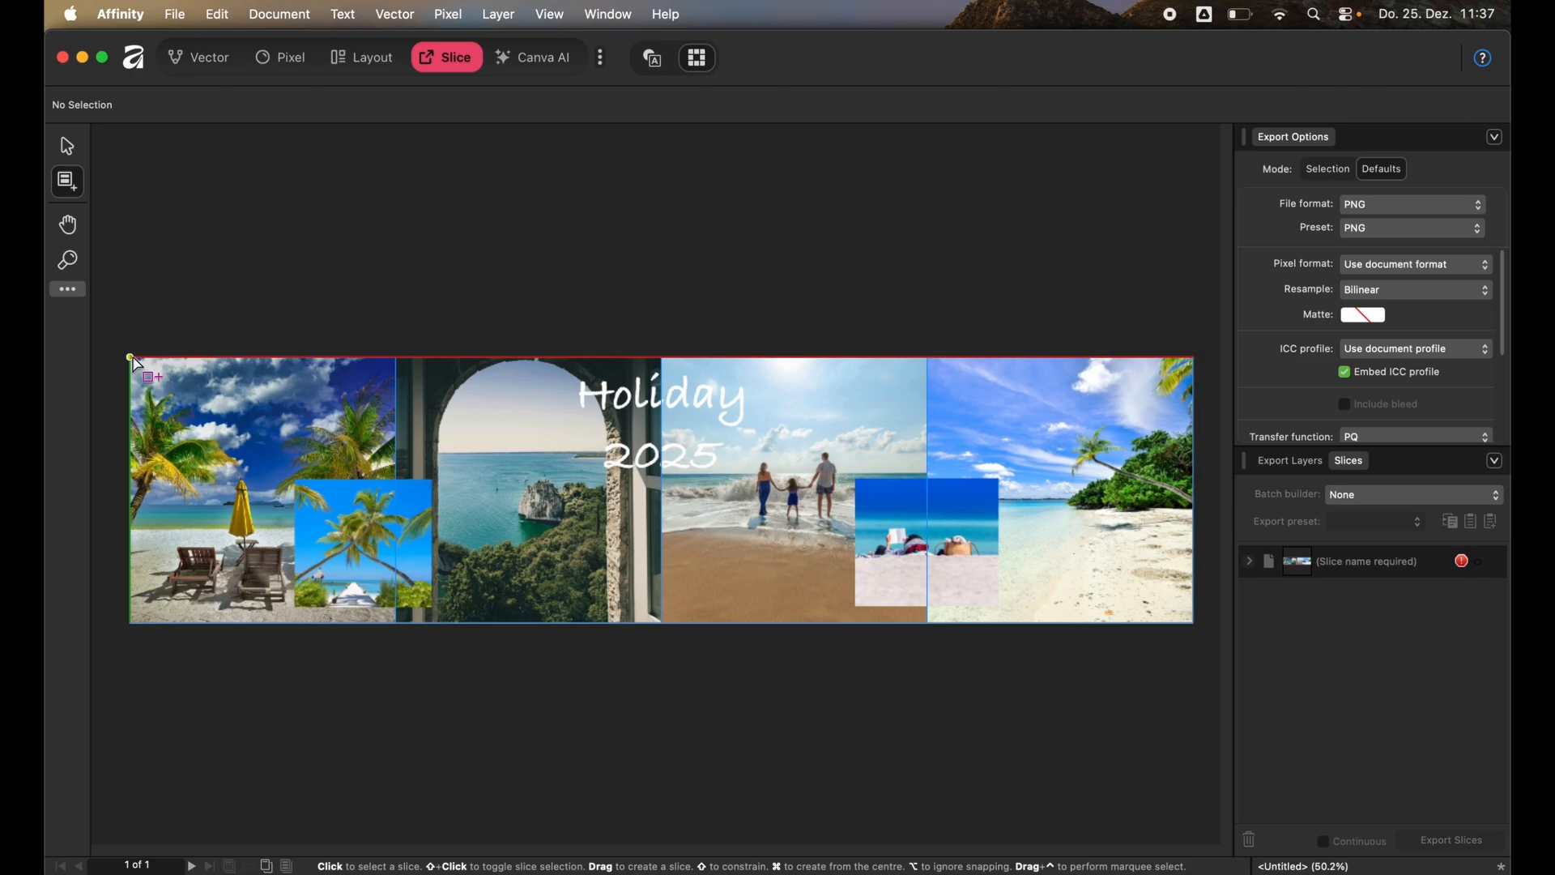
click(203, 69)
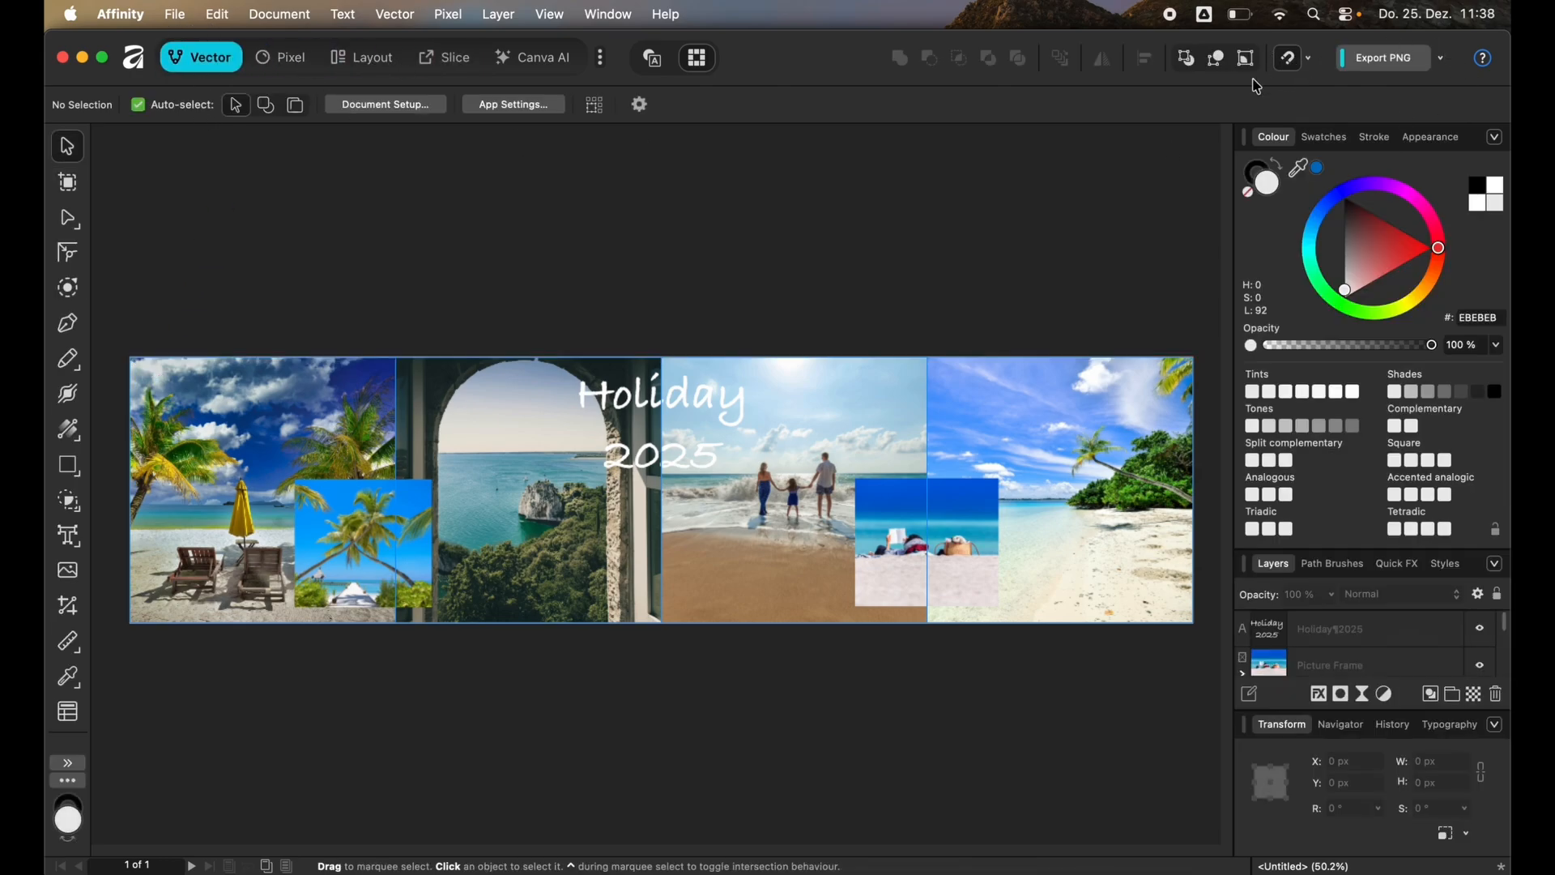
click(445, 58)
drag(132, 361, 408, 629)
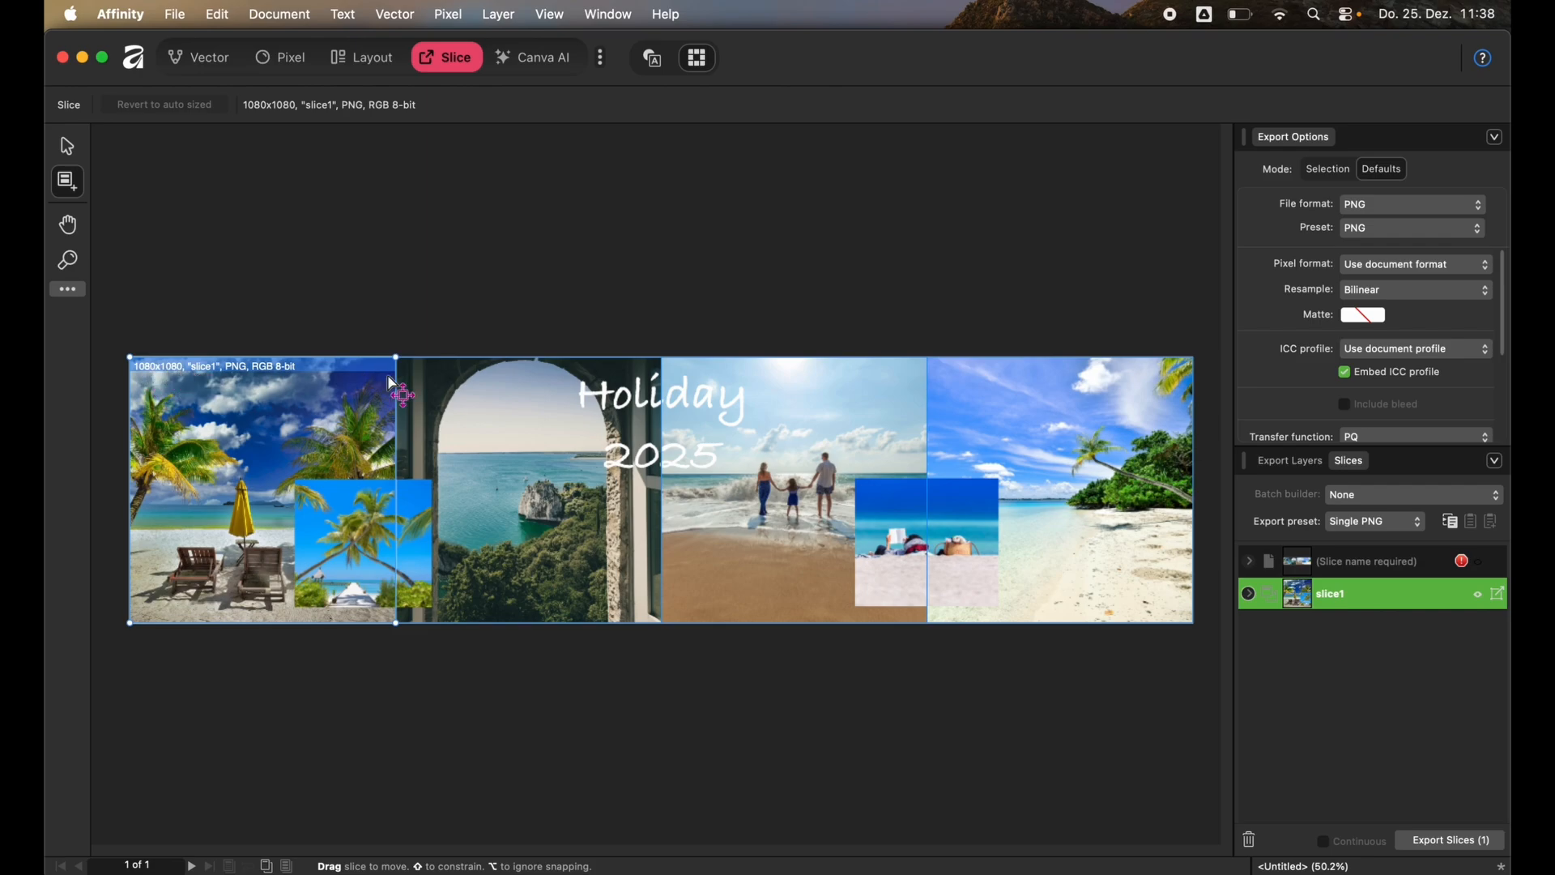
drag(402, 363, 678, 622)
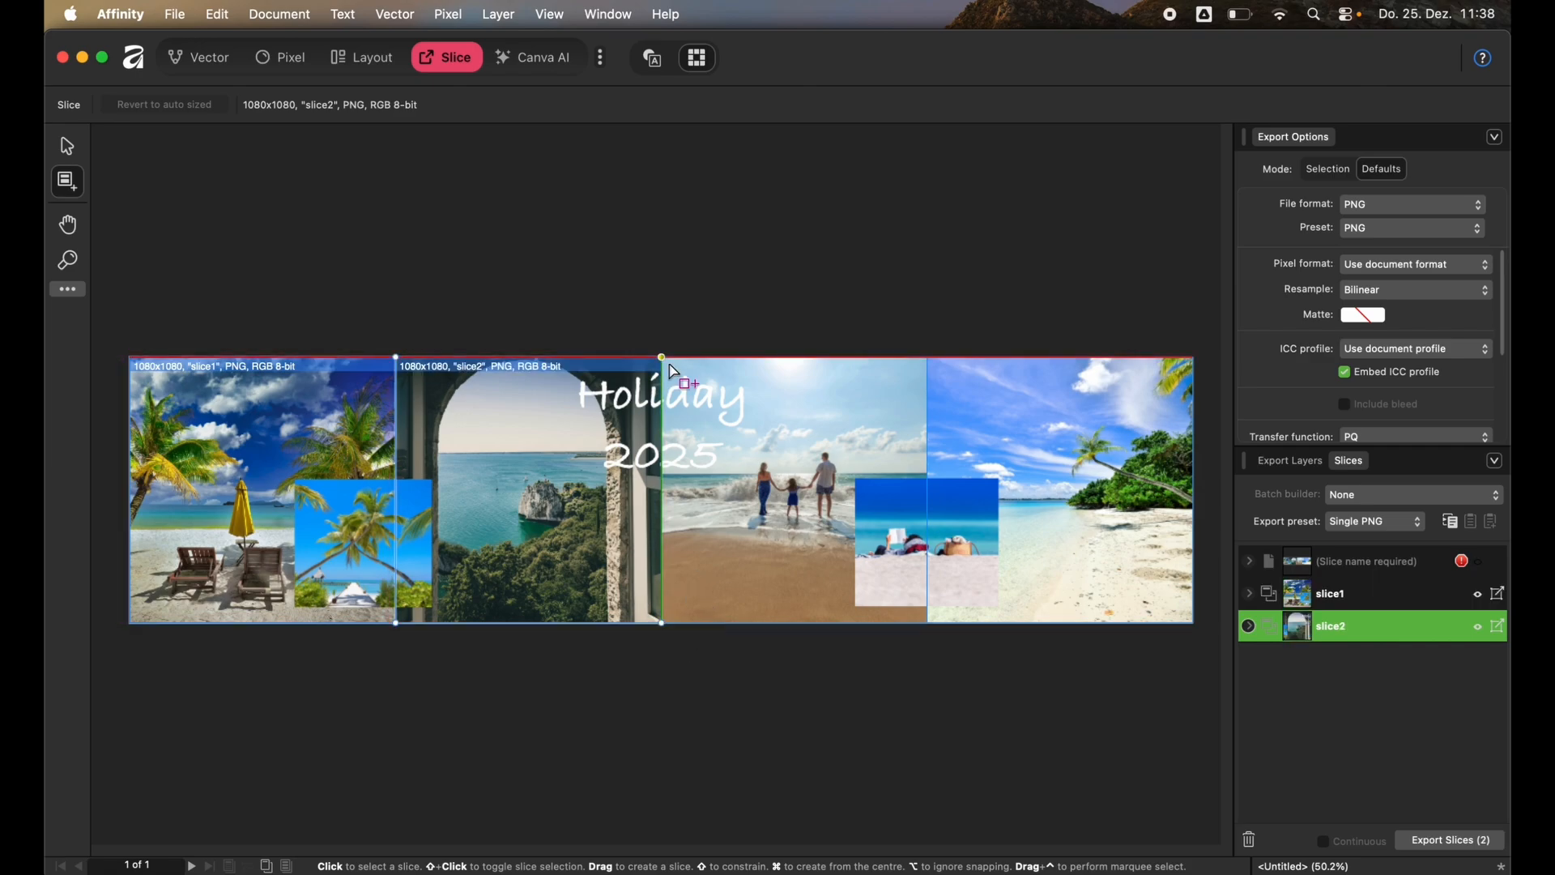
drag(671, 364, 895, 609)
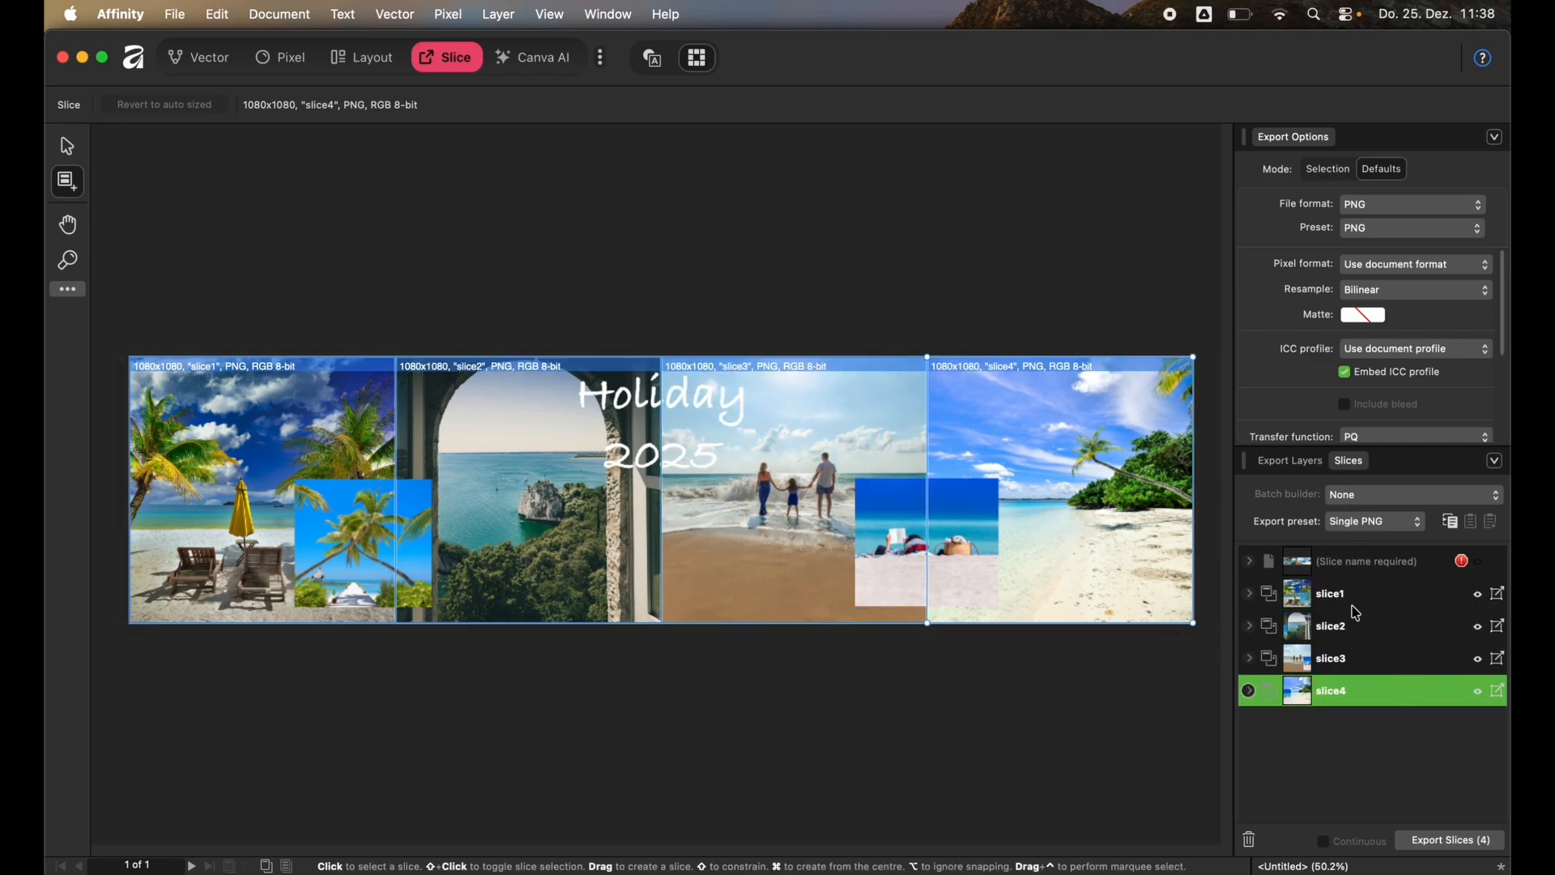
Step: Review the export layers and the slice list, and export all four slices as PNG files to the Insta Carousel folder
click(1291, 461)
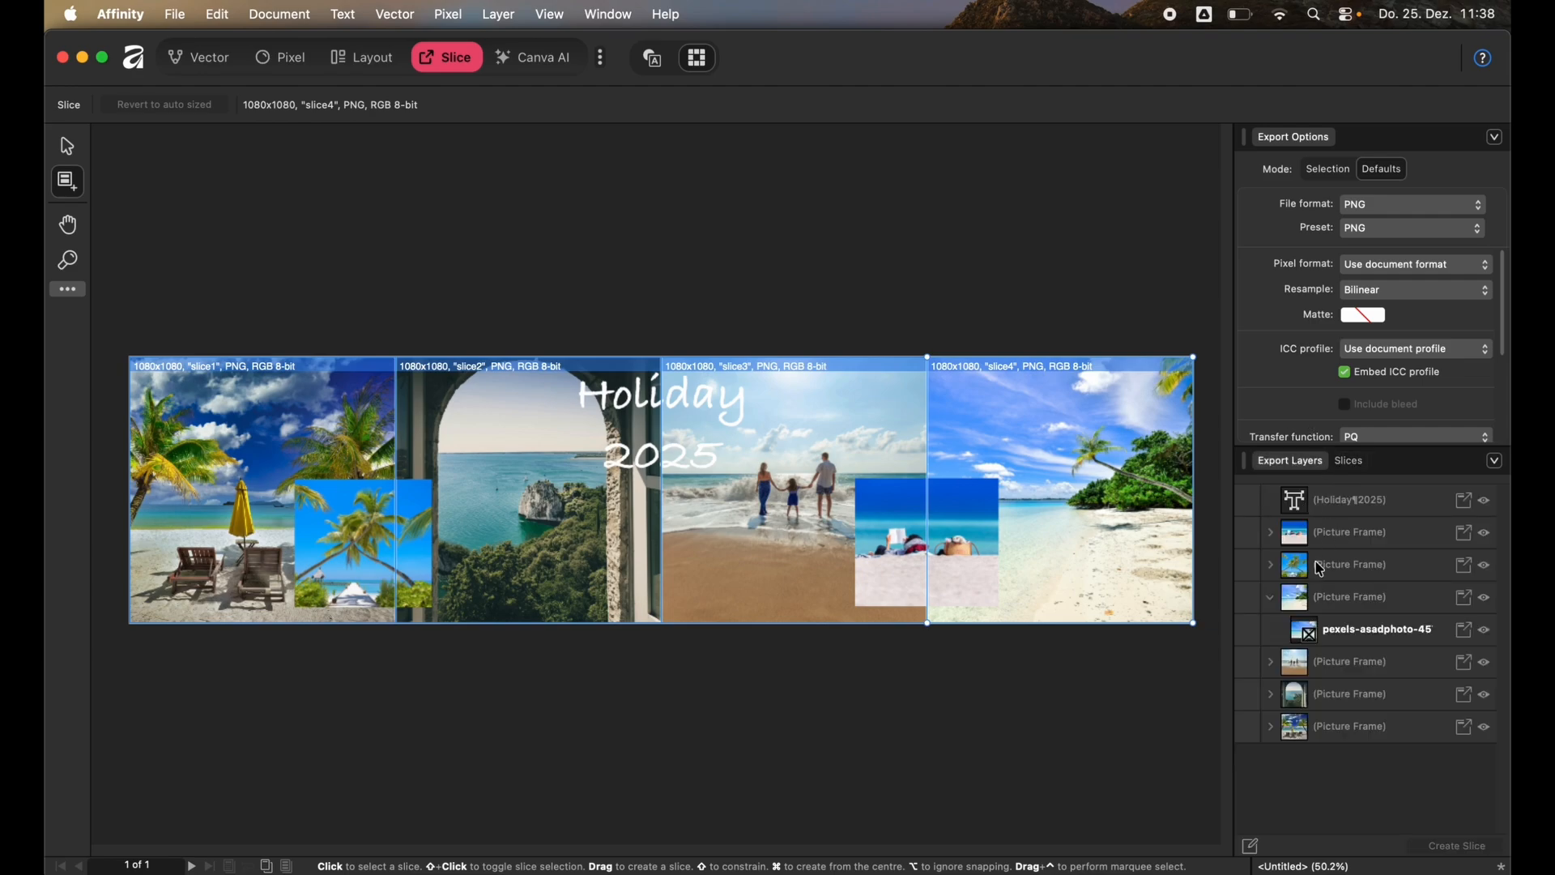
click(1358, 465)
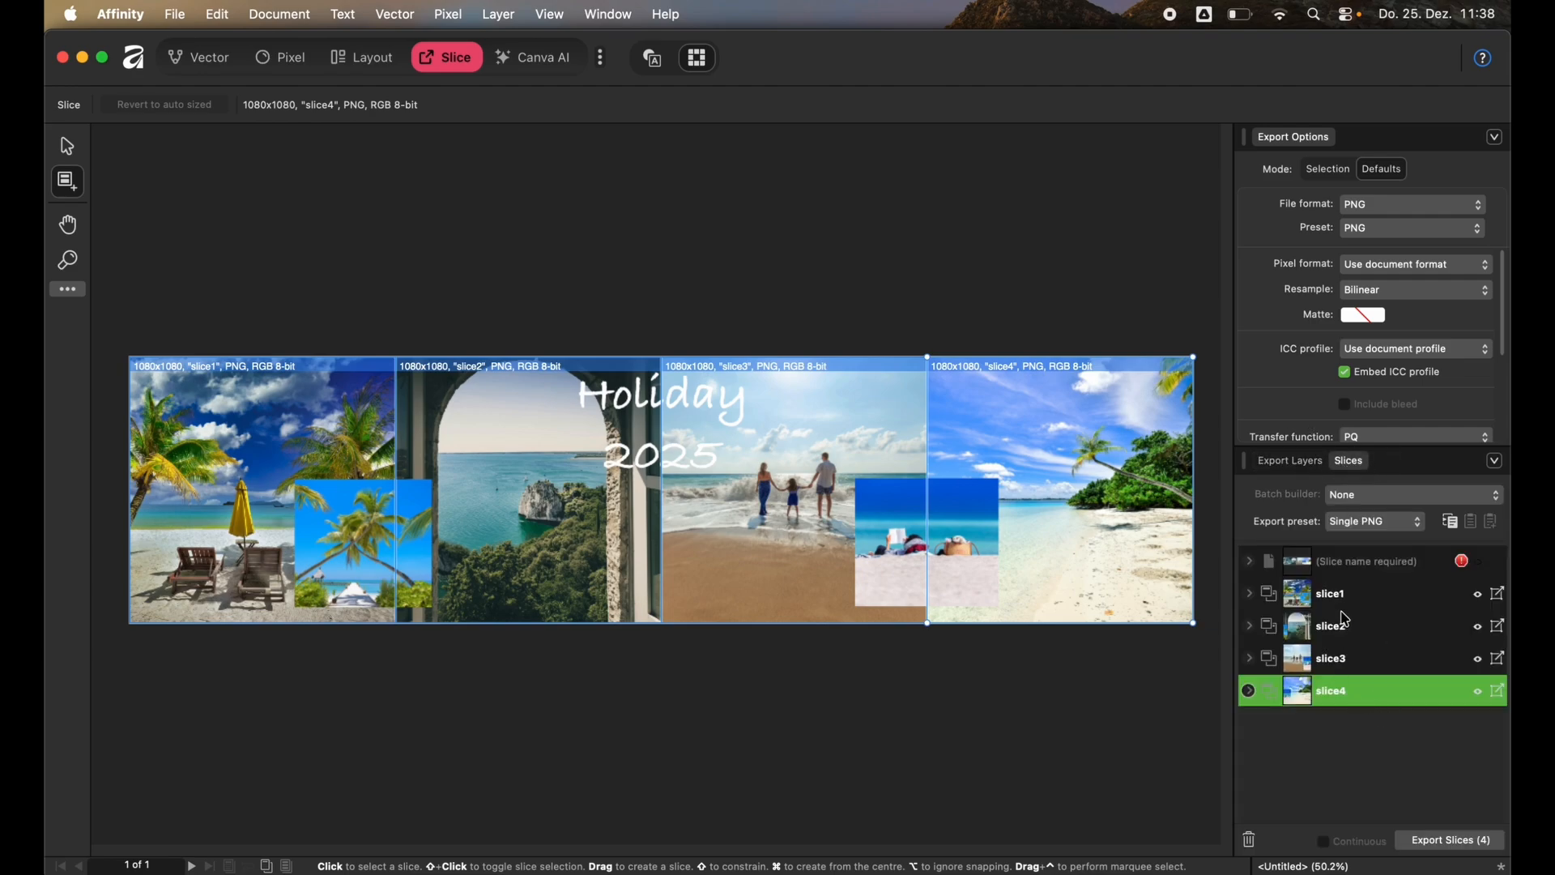
click(1359, 754)
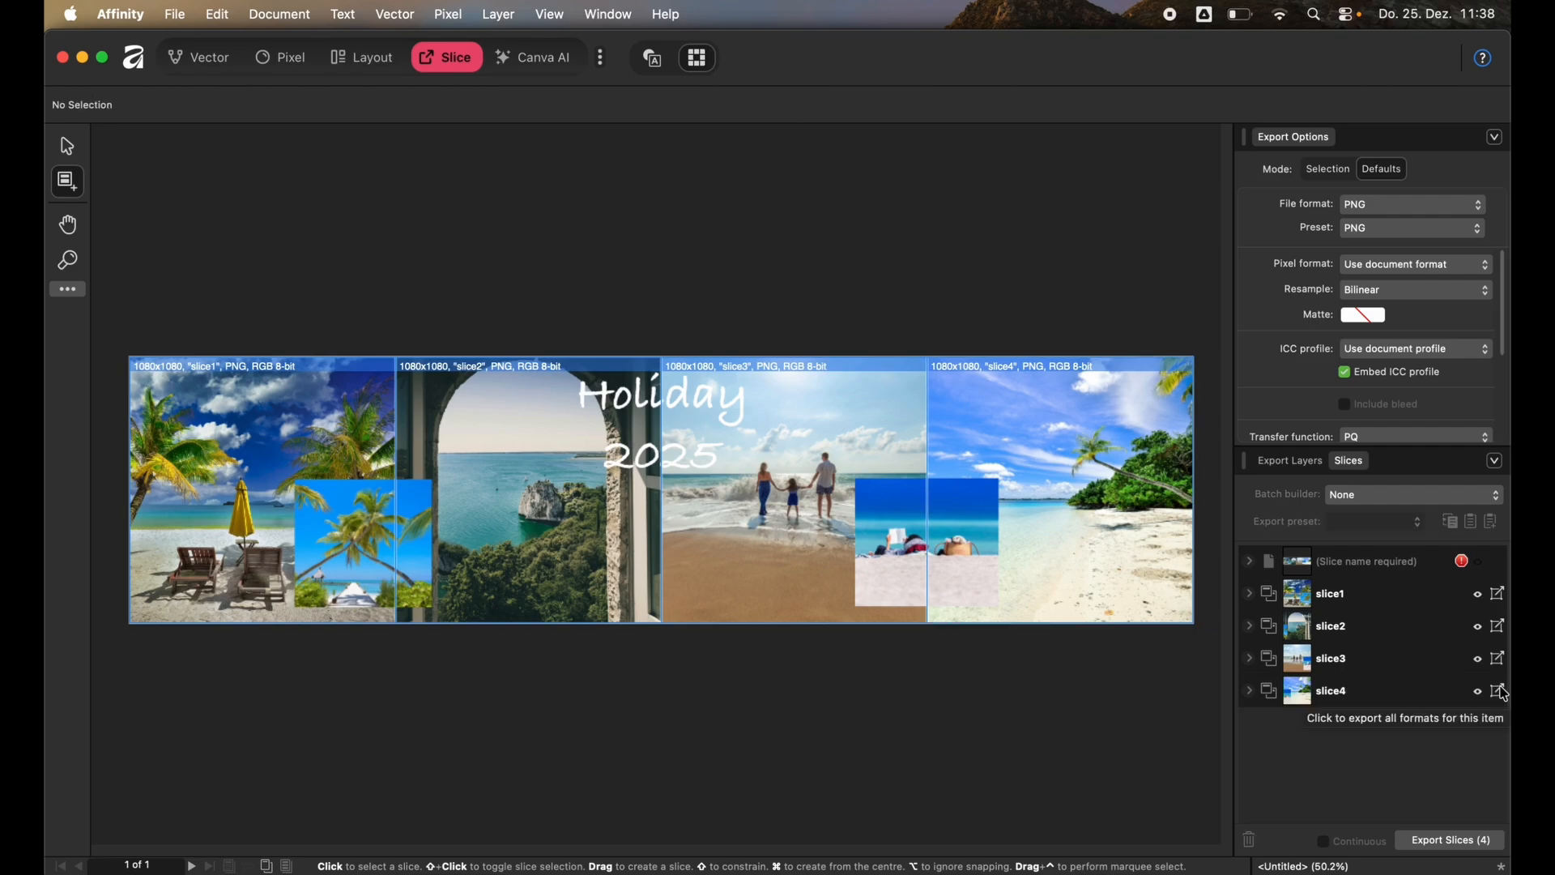
click(1453, 843)
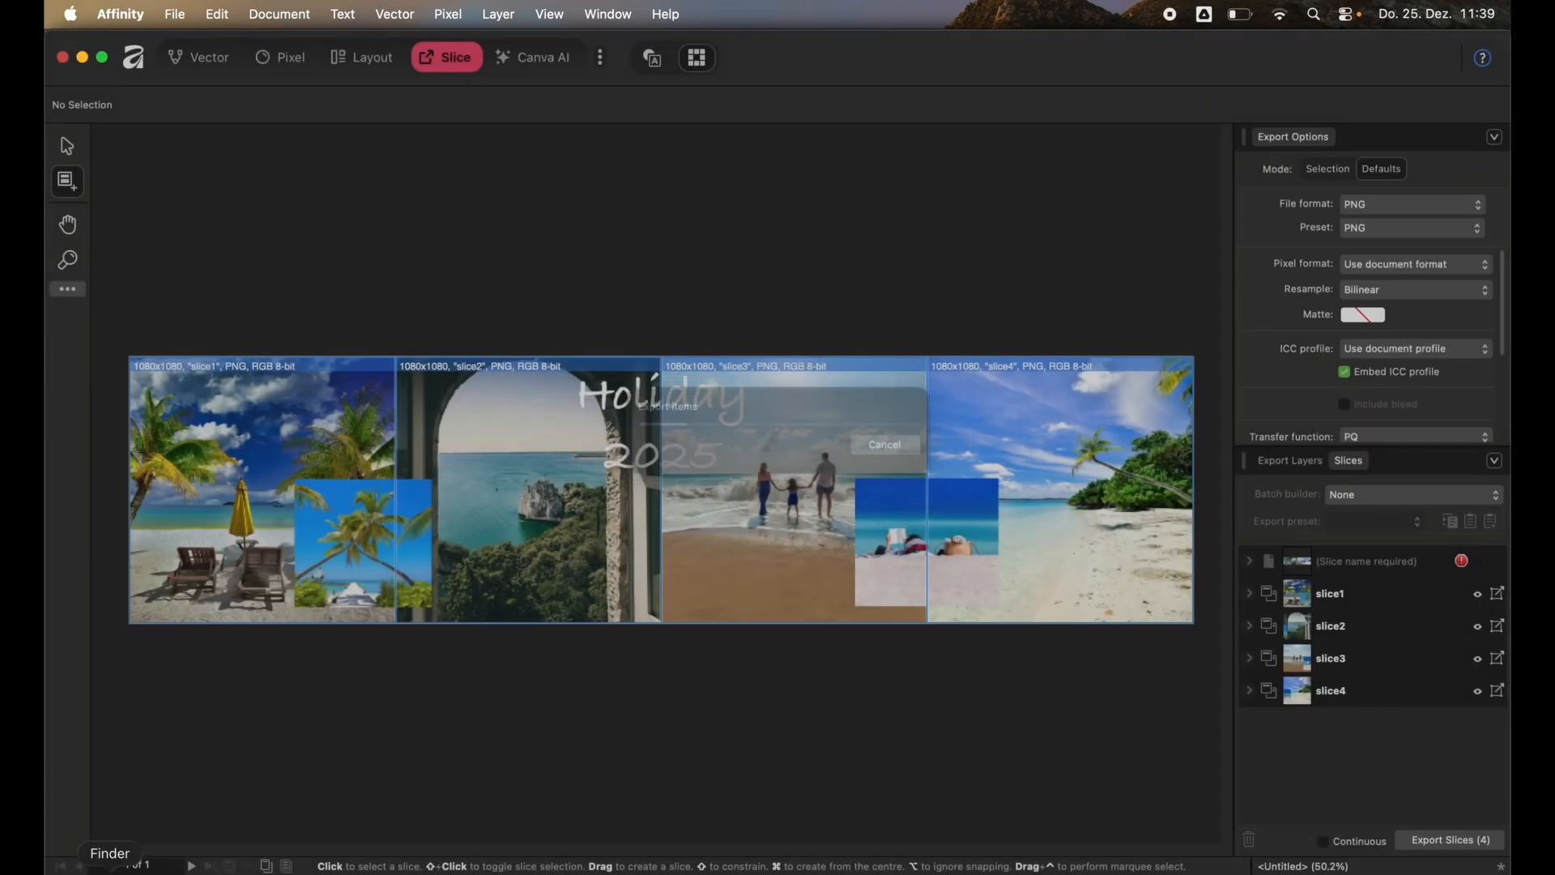
Step: Open the exported slice1 to slice4 PNG files from Finder in Preview, check each image and close the preview
click(108, 872)
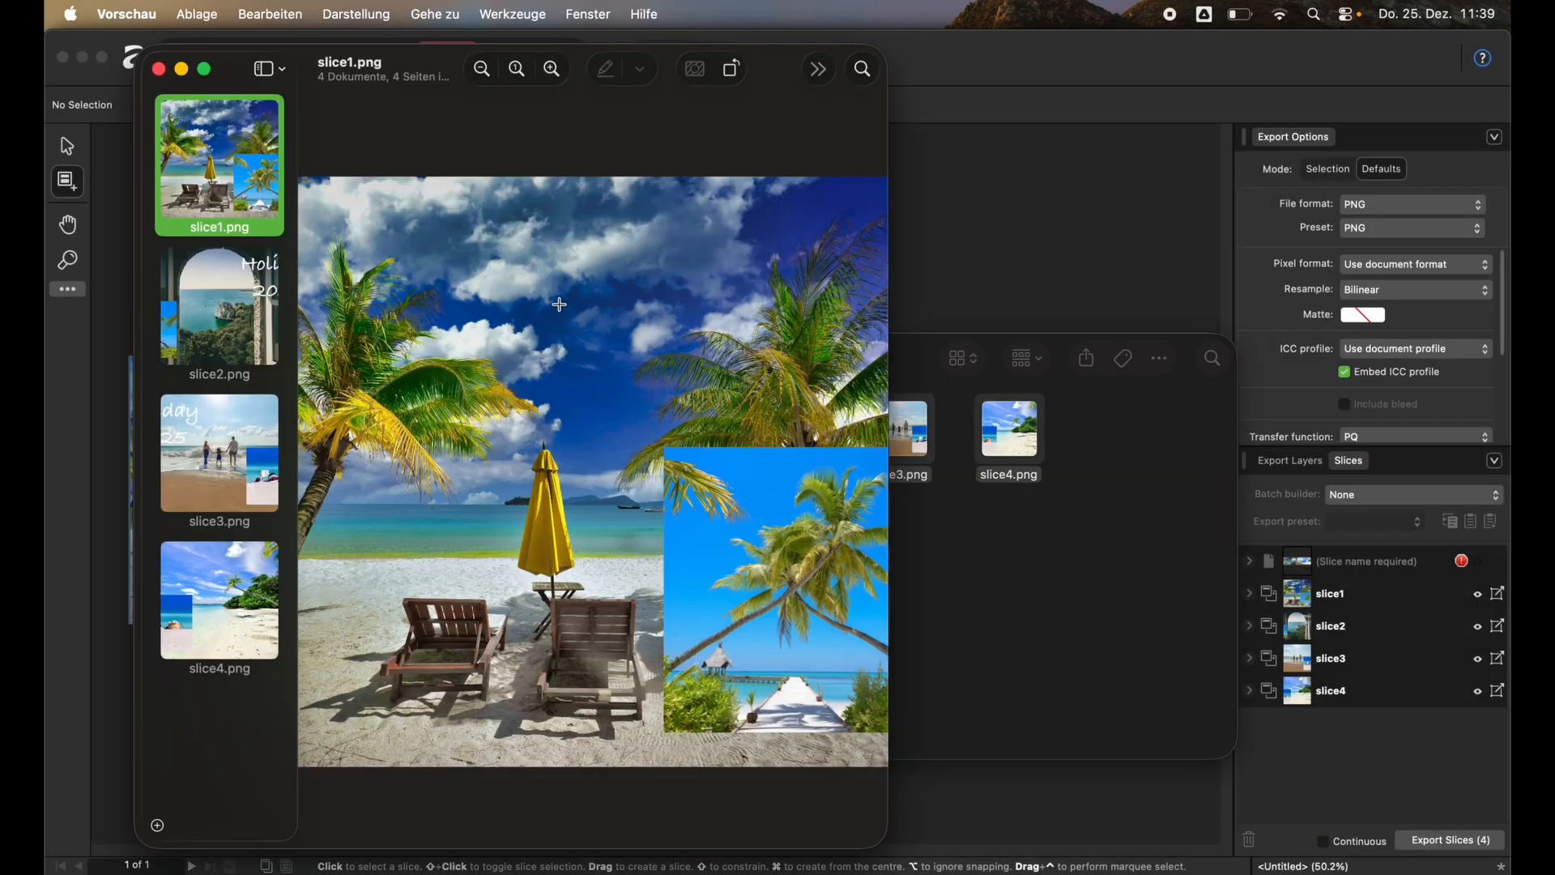
key(Down)
click(235, 490)
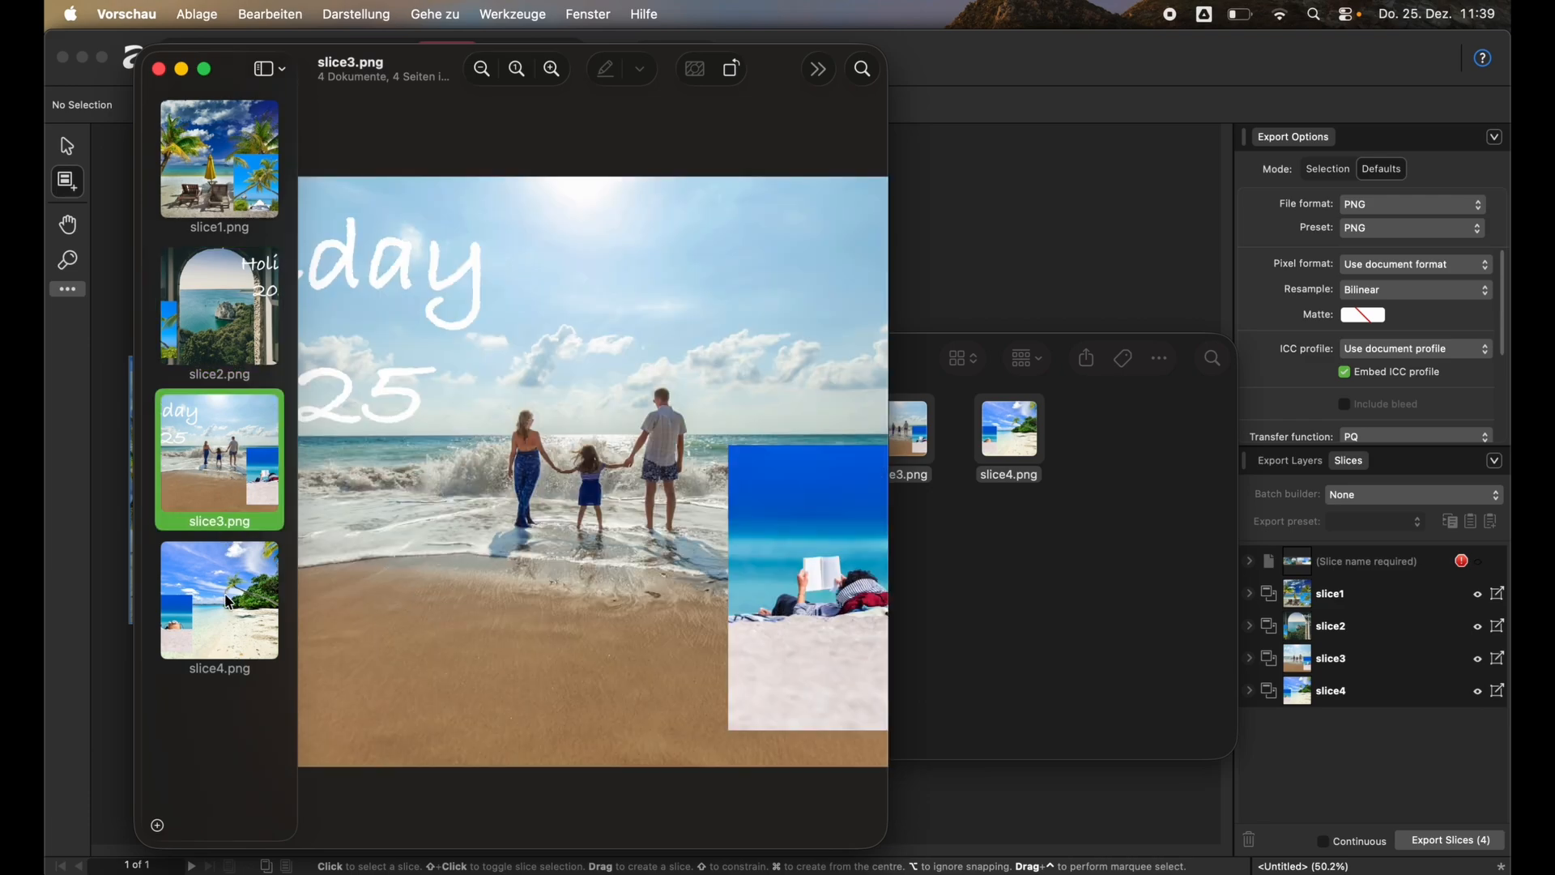
click(229, 600)
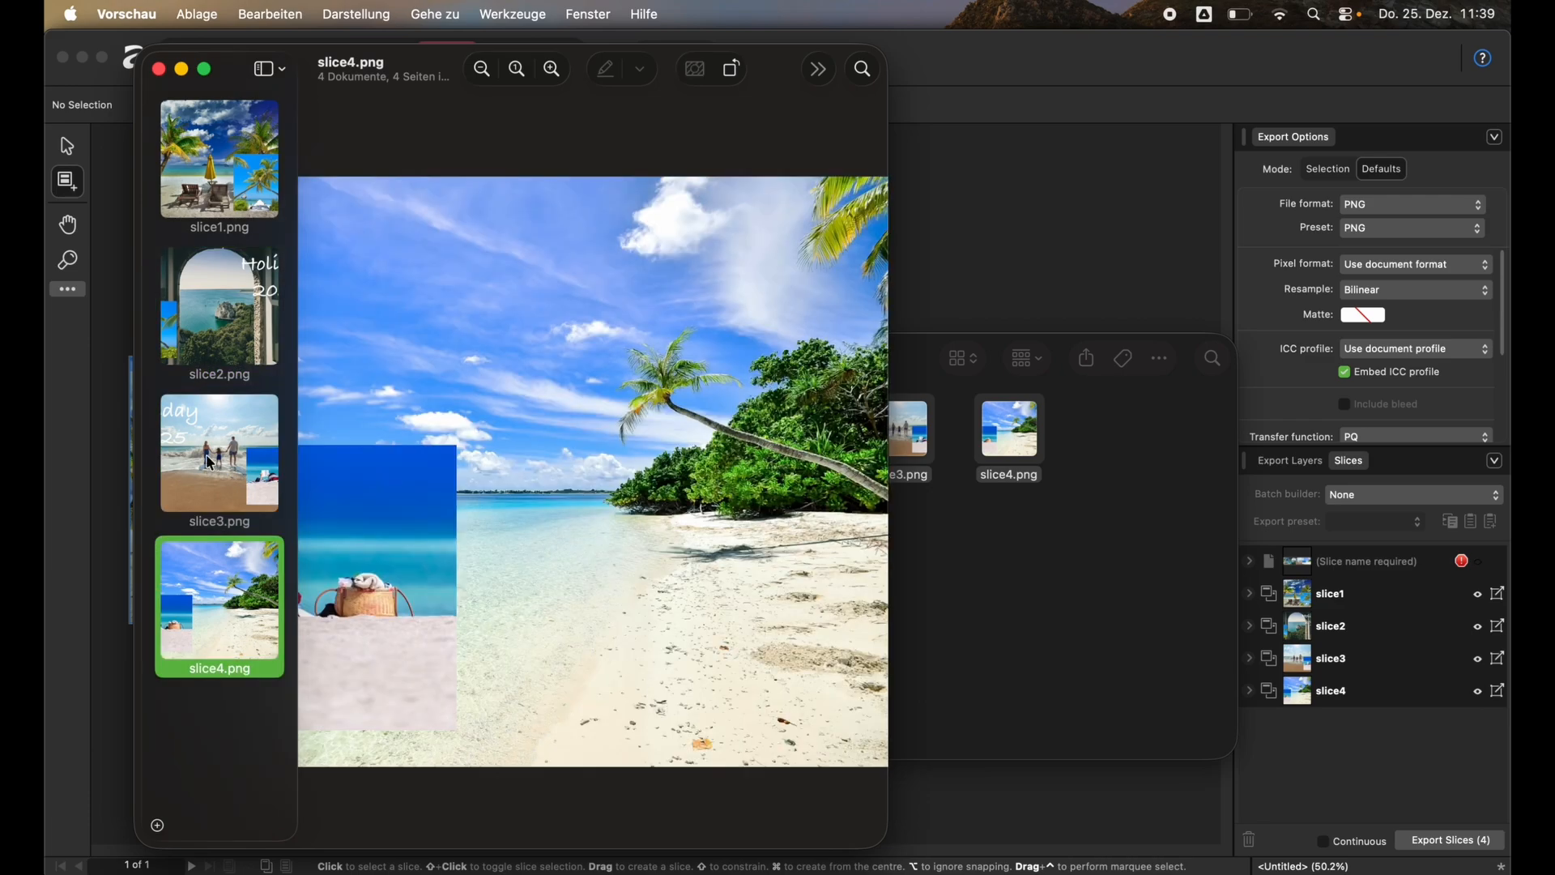
click(159, 69)
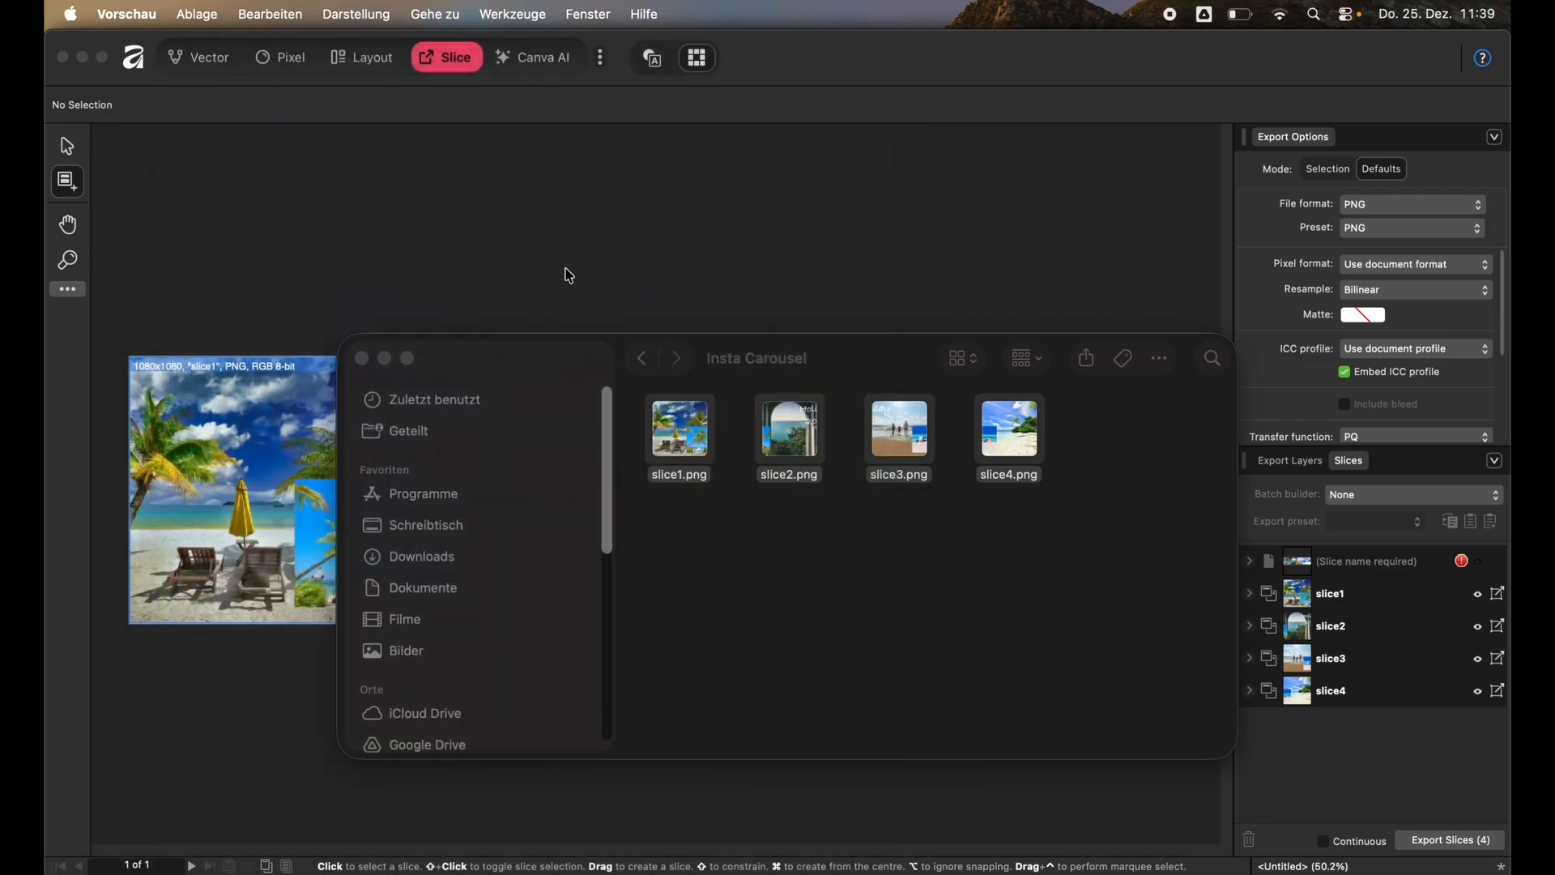
click(566, 283)
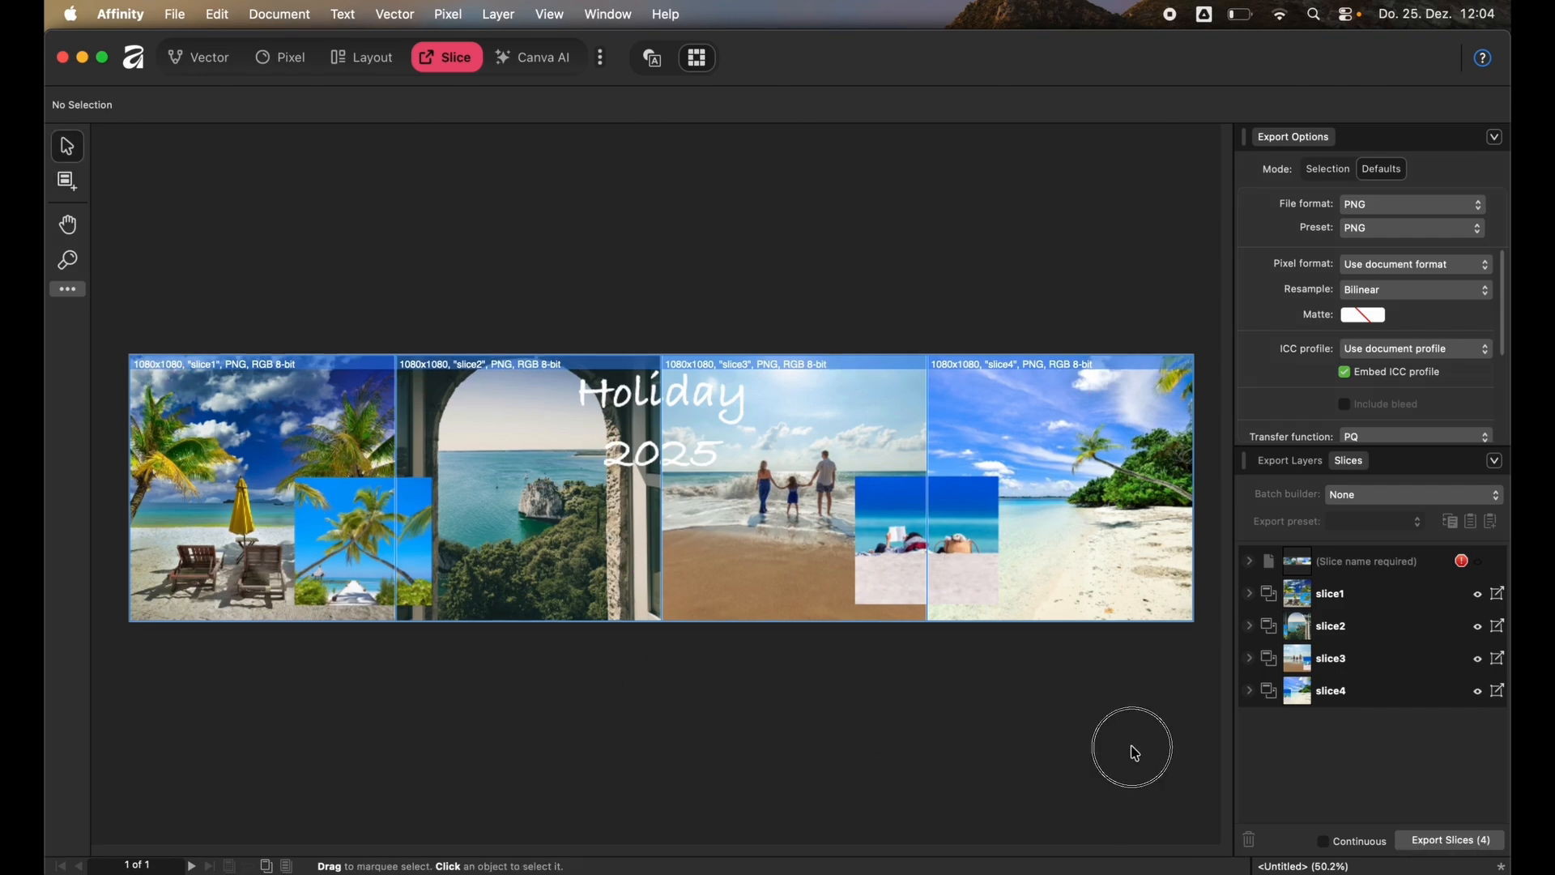
Step: Select all photos and the title in the Vector studio, delete them, and return to the Slice studio with the slices kept
drag(1134, 754, 222, 339)
click(202, 57)
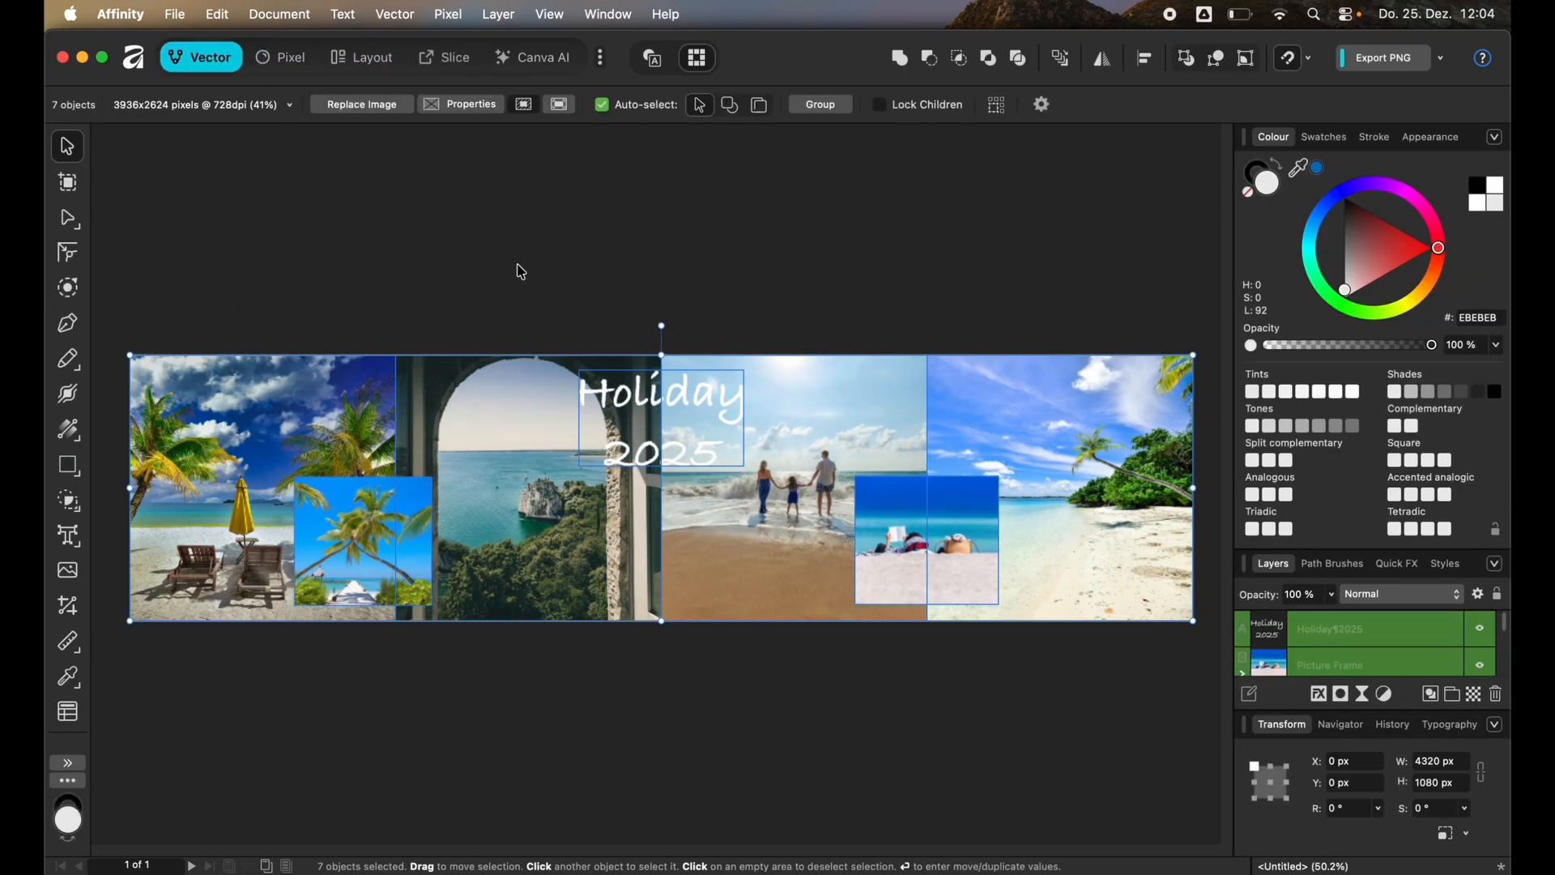
key(Delete)
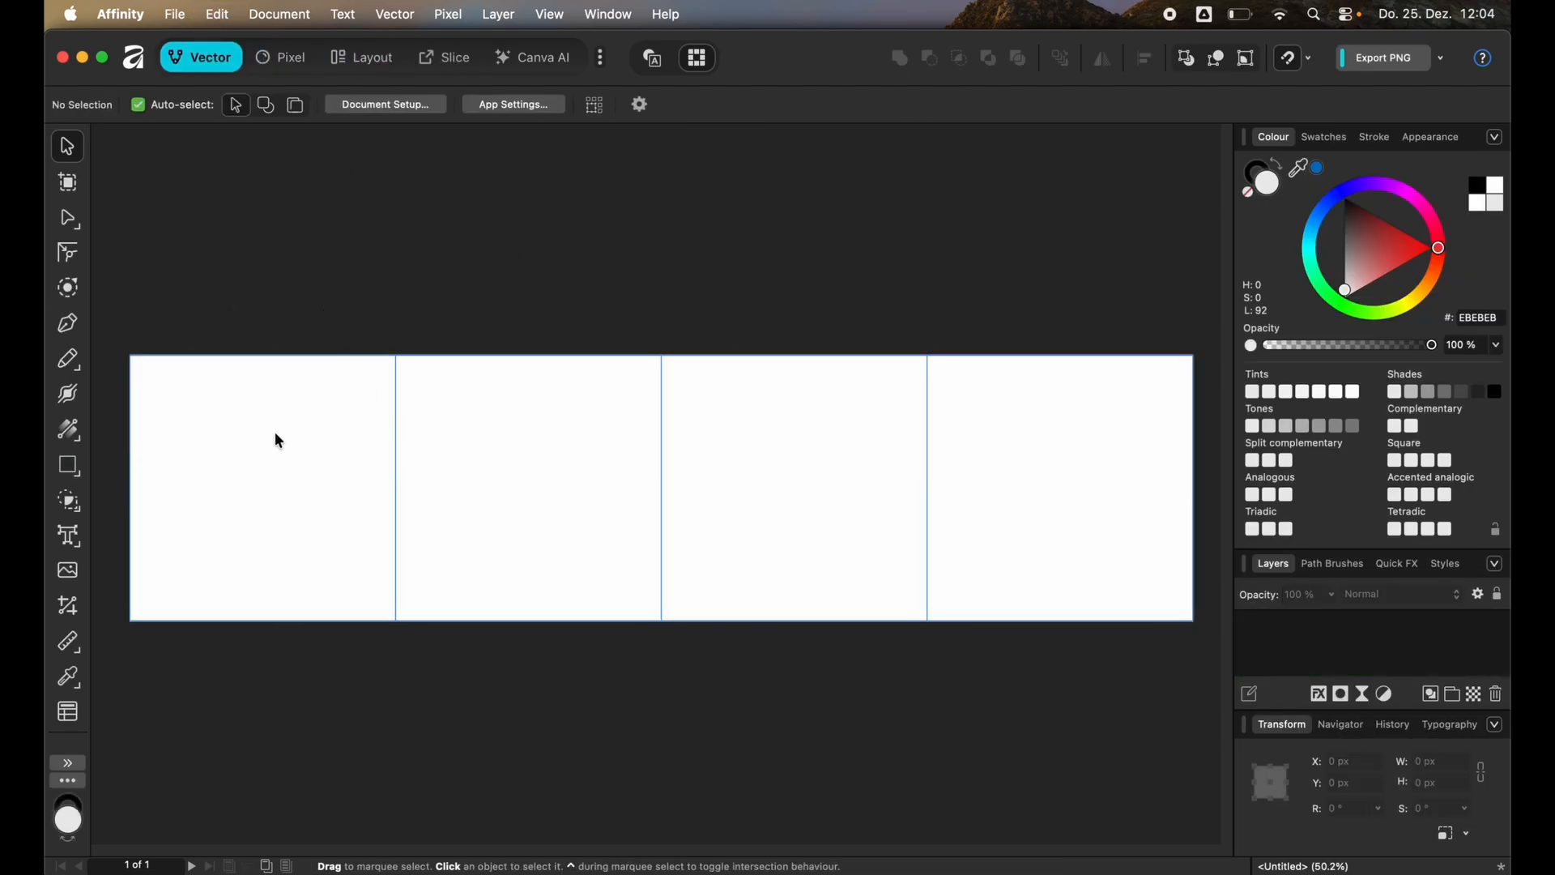
click(445, 58)
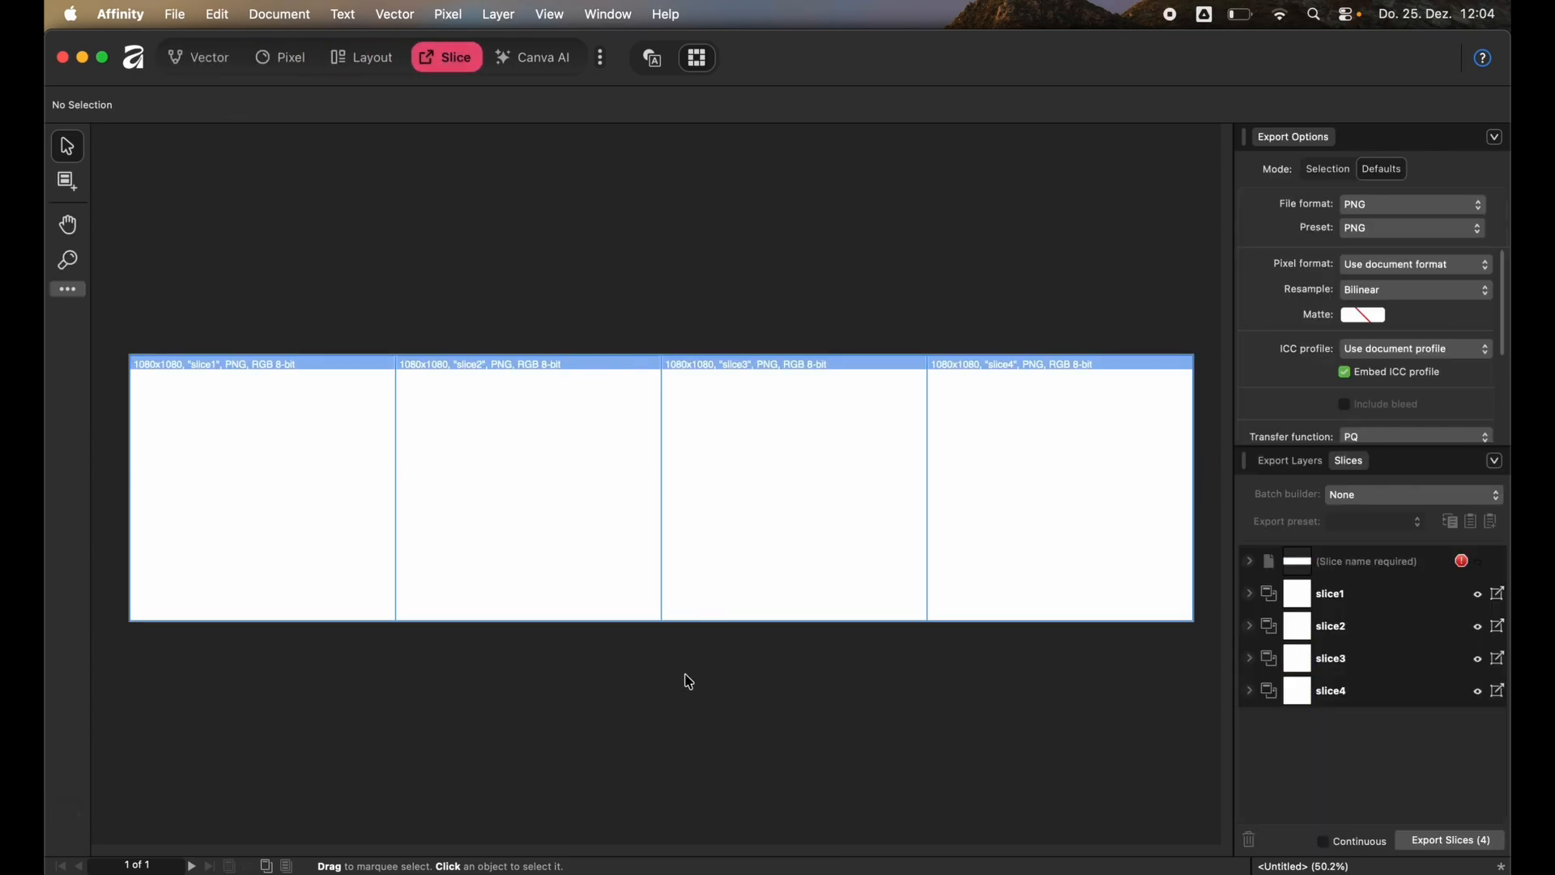